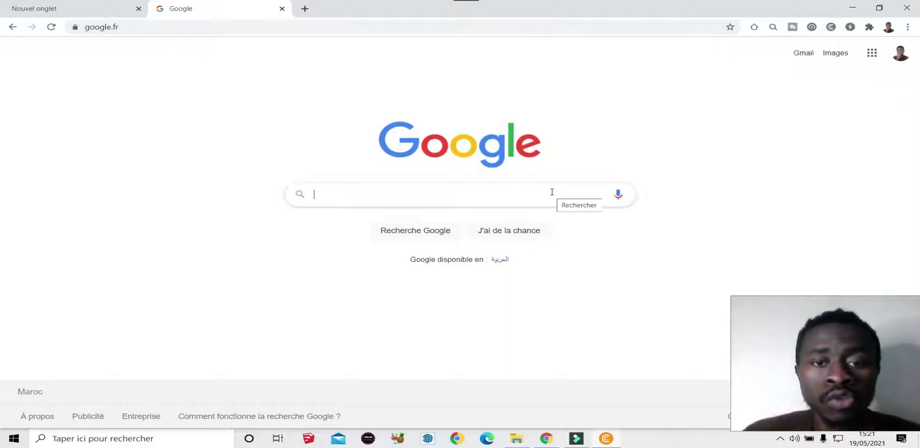
Search Google for canva and open the Canva website from the results
{"action": "type", "text": "CA"}
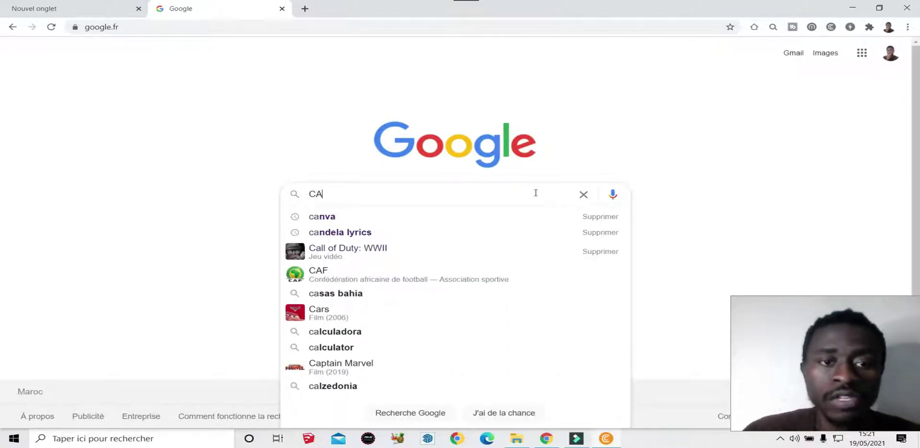
{"action": "left_click", "coordinate": [353, 218]}
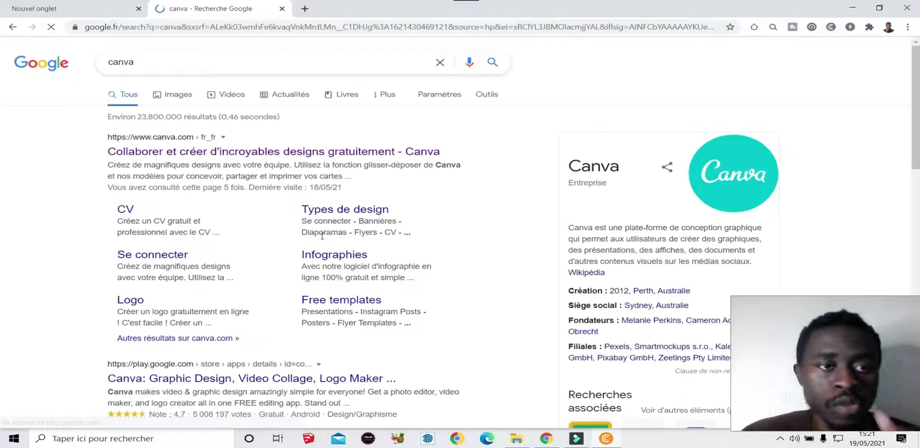
{"action": "left_click", "coordinate": [144, 153]}
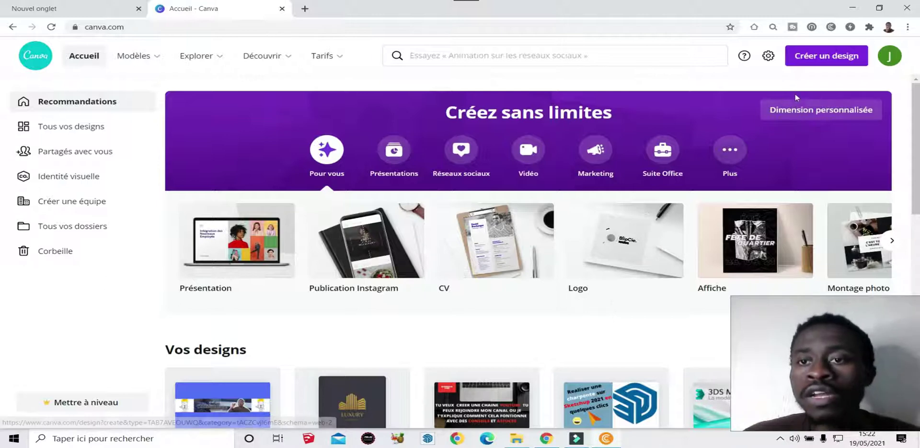
Create a new blank design of the Vignette YouTube type, finding it by searching the design types for "Y"
{"action": "left_click", "coordinate": [825, 57]}
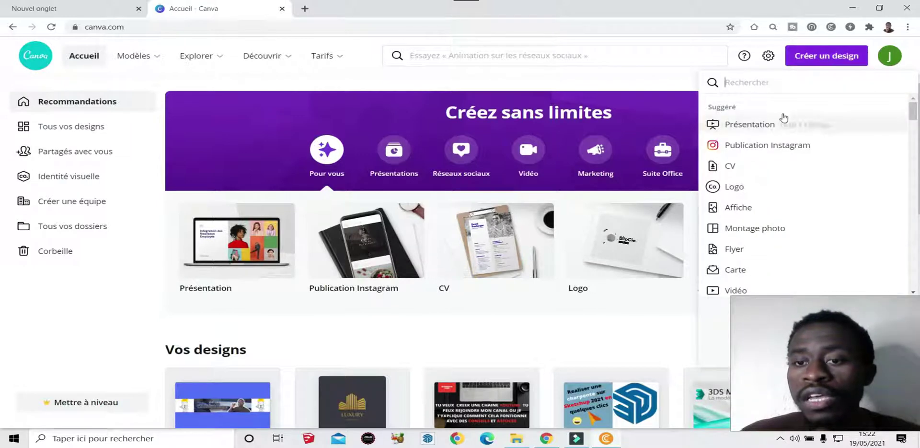
{"action": "type", "text": "Y"}
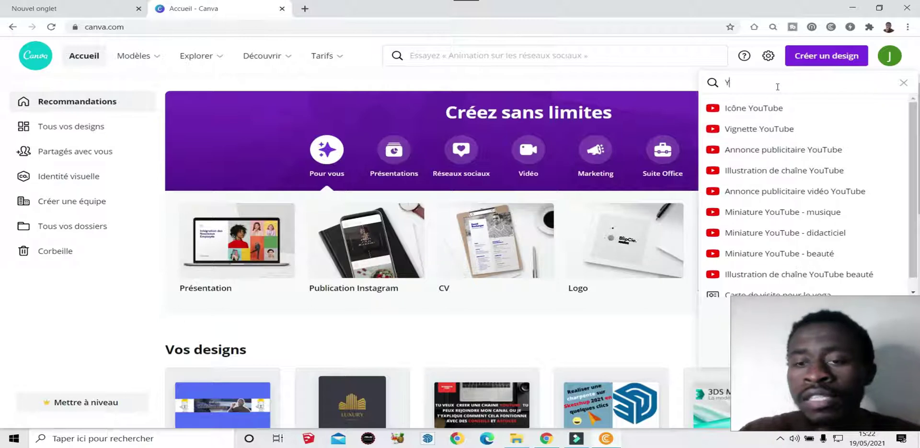
{"action": "key", "text": "BackSpace"}
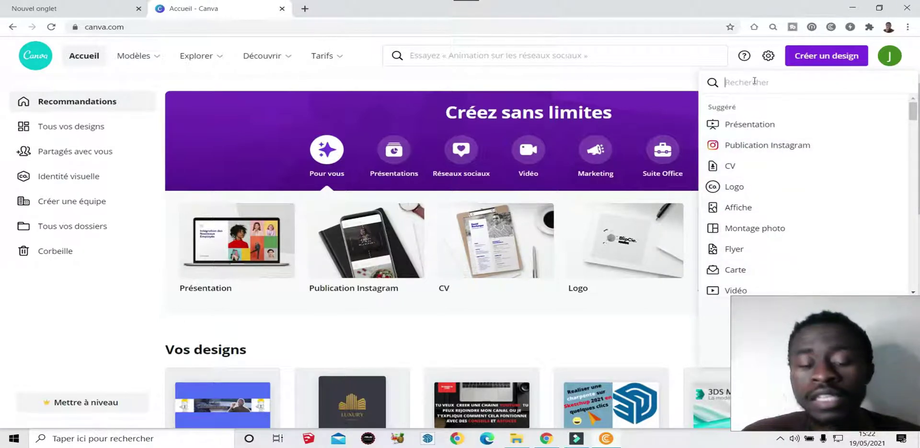
{"action": "type", "text": "Y"}
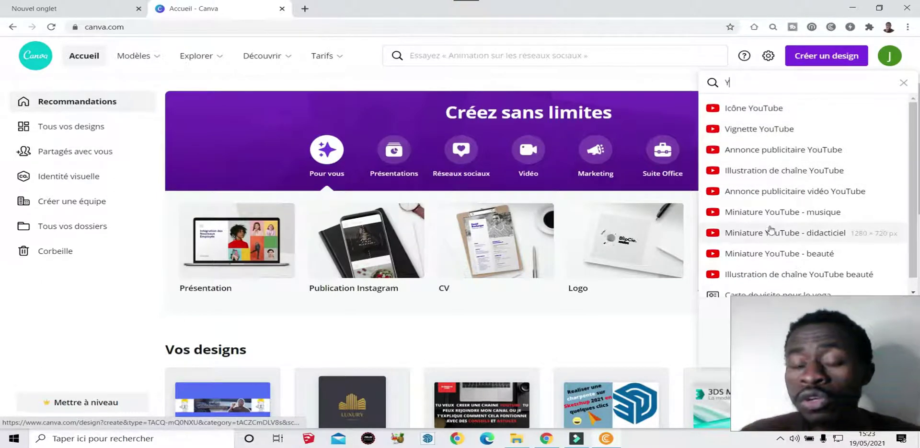
{"action": "left_click", "coordinate": [762, 129]}
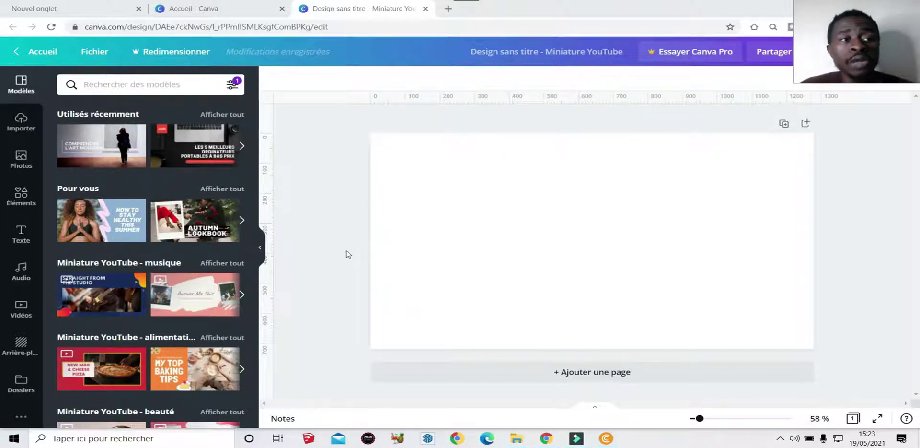
Upload the newest image file from the Téléchargements folder on the computer to the media library
{"action": "left_click", "coordinate": [26, 135]}
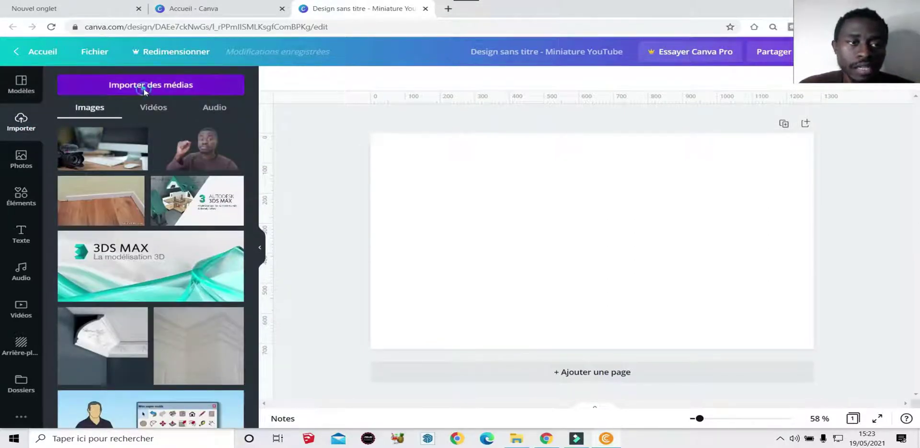
{"action": "left_click", "coordinate": [145, 86]}
{"action": "left_click", "coordinate": [73, 147]}
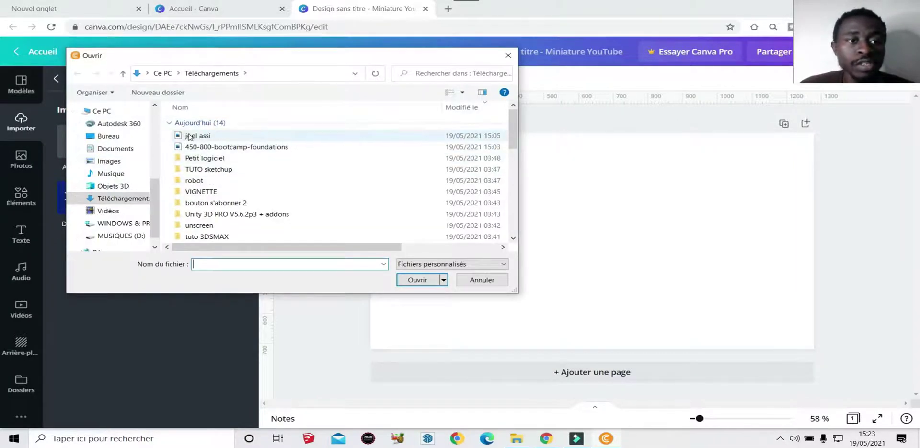
{"action": "left_click", "coordinate": [224, 139]}
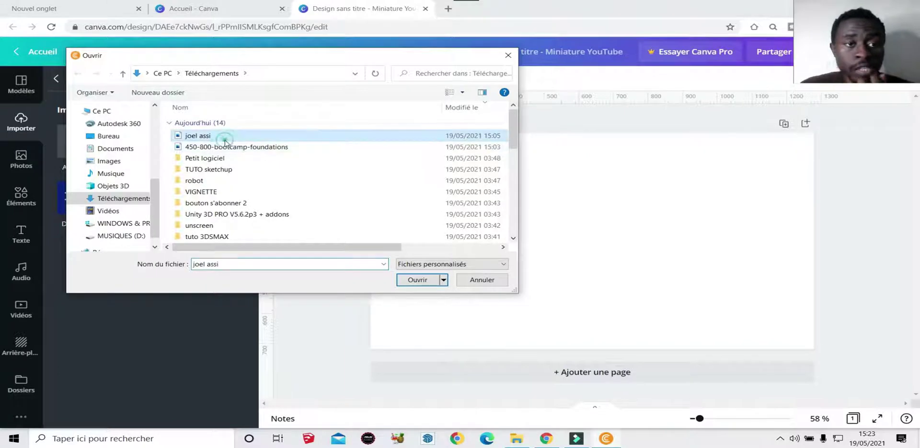
{"action": "left_click", "coordinate": [415, 282]}
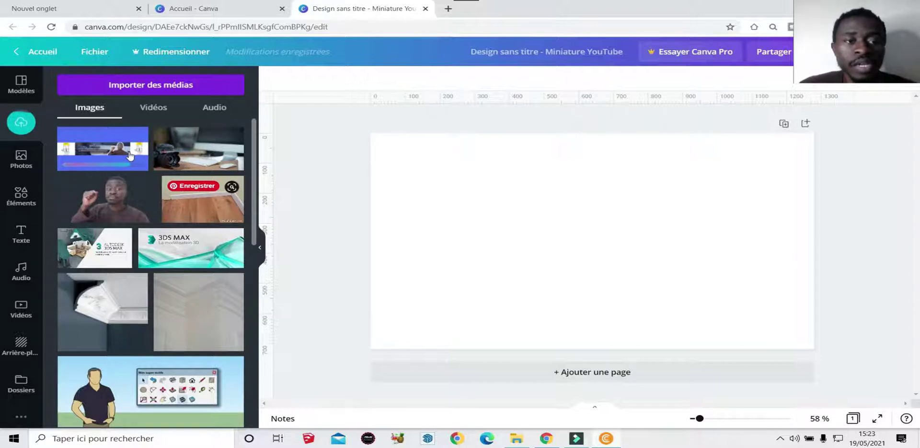
Find the grey banner size template with "Espace Logo et Text" among the uploaded images and add it to the page
{"action": "scroll", "coordinate": [134, 192], "scroll_direction": "down", "scroll_amount": 10}
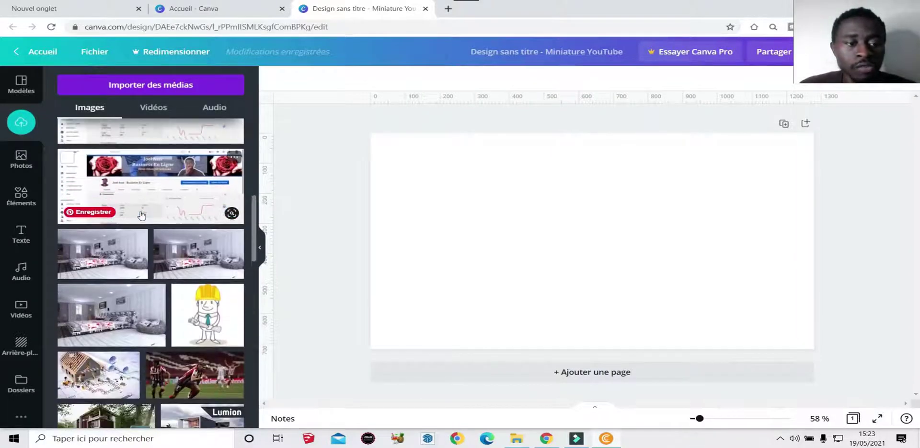
{"action": "scroll", "coordinate": [141, 214], "scroll_direction": "down", "scroll_amount": 15}
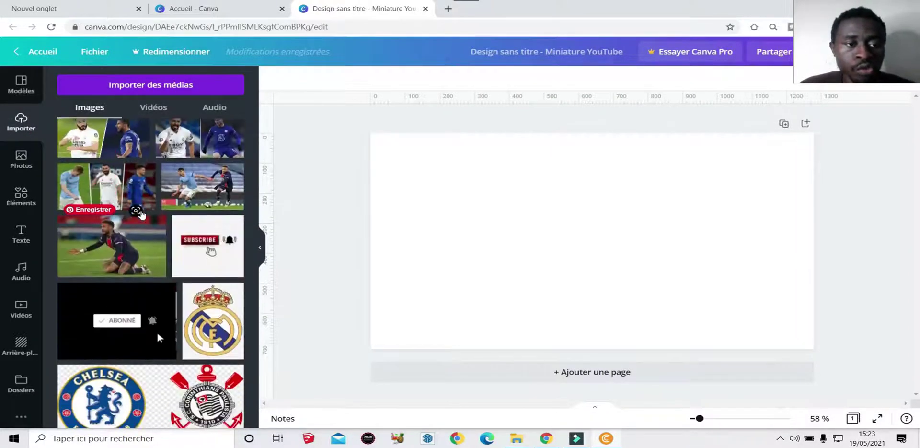
{"action": "scroll", "coordinate": [141, 216], "scroll_direction": "down", "scroll_amount": 15}
{"action": "scroll", "coordinate": [144, 225], "scroll_direction": "down", "scroll_amount": 5}
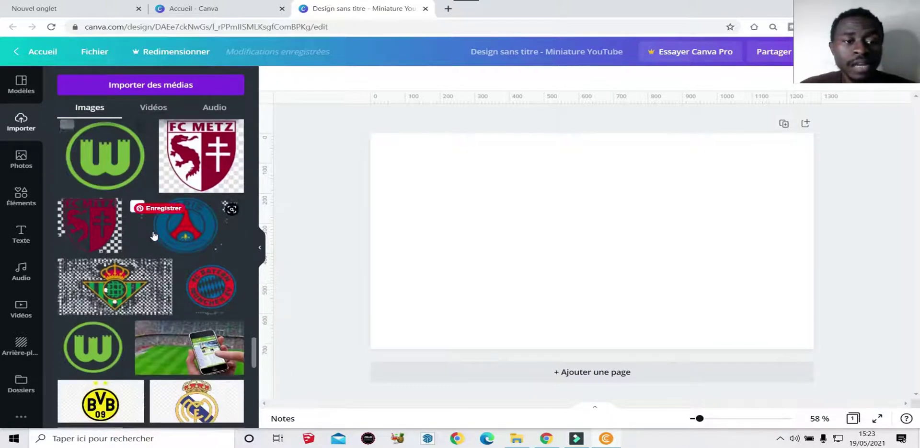
{"action": "scroll", "coordinate": [154, 235], "scroll_direction": "down", "scroll_amount": 4}
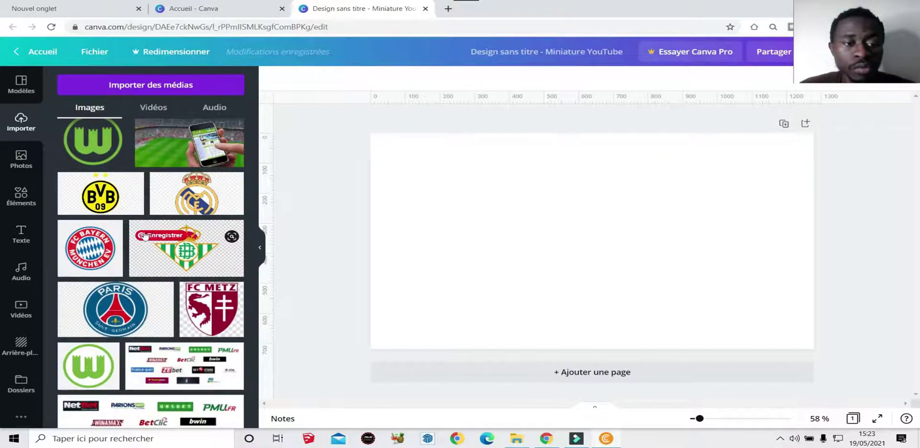
{"action": "scroll", "coordinate": [158, 242], "scroll_direction": "down", "scroll_amount": 8}
{"action": "scroll", "coordinate": [164, 250], "scroll_direction": "down", "scroll_amount": 5}
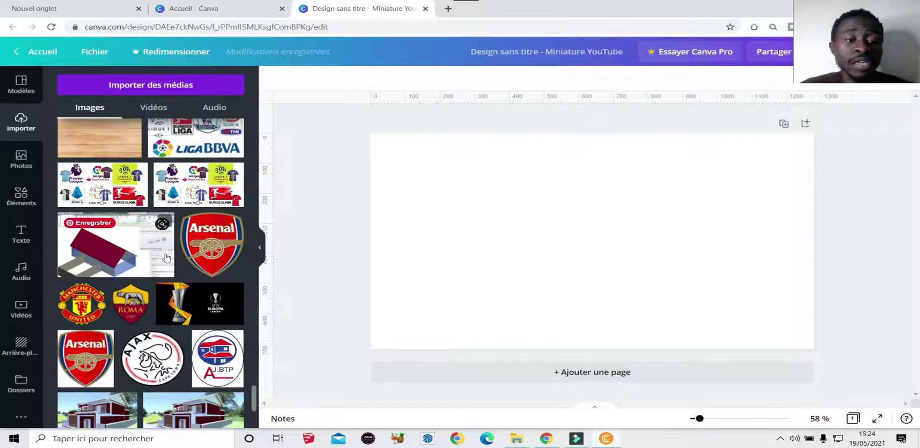
{"action": "scroll", "coordinate": [167, 259], "scroll_direction": "down", "scroll_amount": 10}
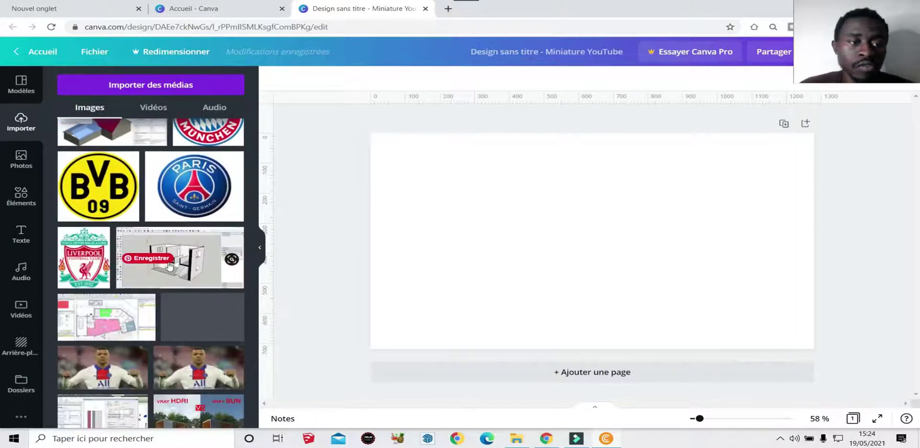
{"action": "scroll", "coordinate": [173, 291], "scroll_direction": "down", "scroll_amount": 15}
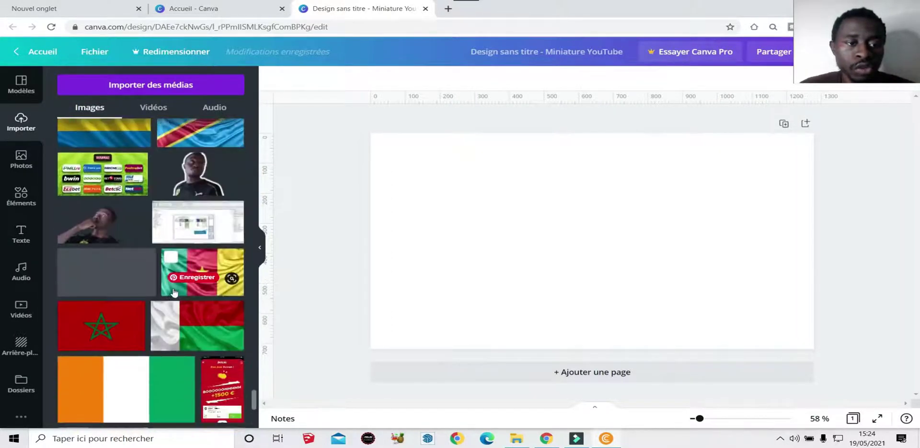
{"action": "scroll", "coordinate": [174, 291], "scroll_direction": "down", "scroll_amount": 5}
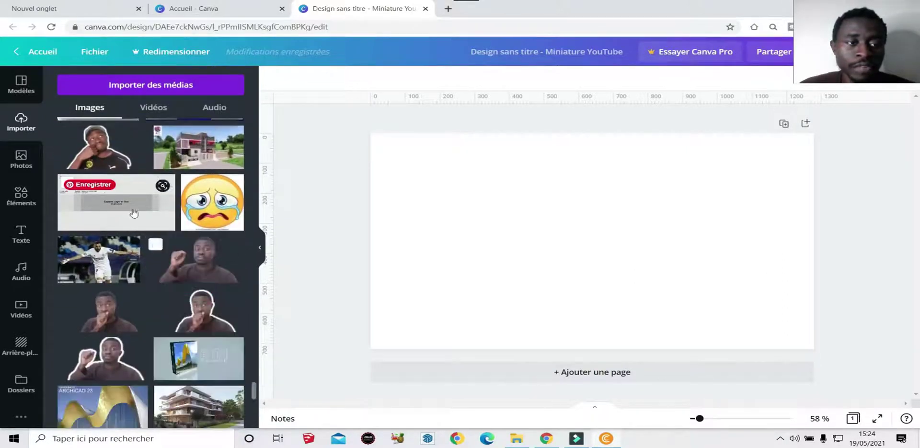
{"action": "left_click", "coordinate": [107, 206]}
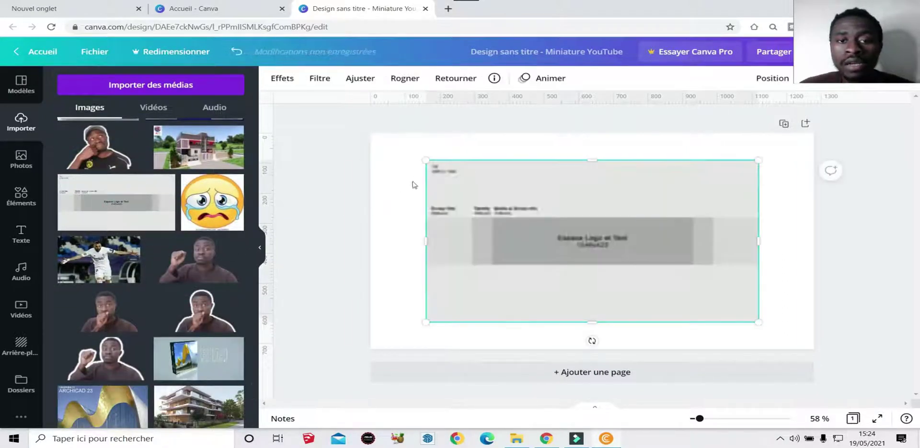
Stretch the banner size template to the page edges so that it covers the whole page
{"action": "left_click_drag", "start_coordinate": [395, 156], "coordinate": [371, 134]}
{"action": "left_click_drag", "start_coordinate": [759, 227], "coordinate": [813, 228]}
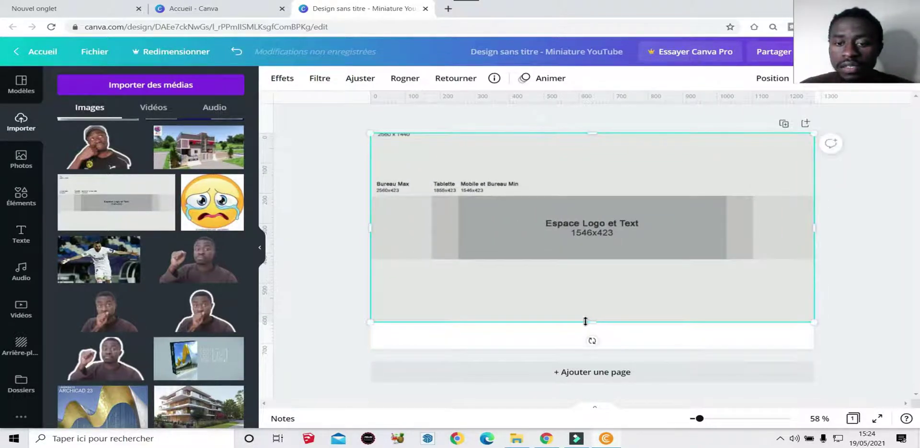
{"action": "left_click_drag", "start_coordinate": [591, 323], "coordinate": [591, 349]}
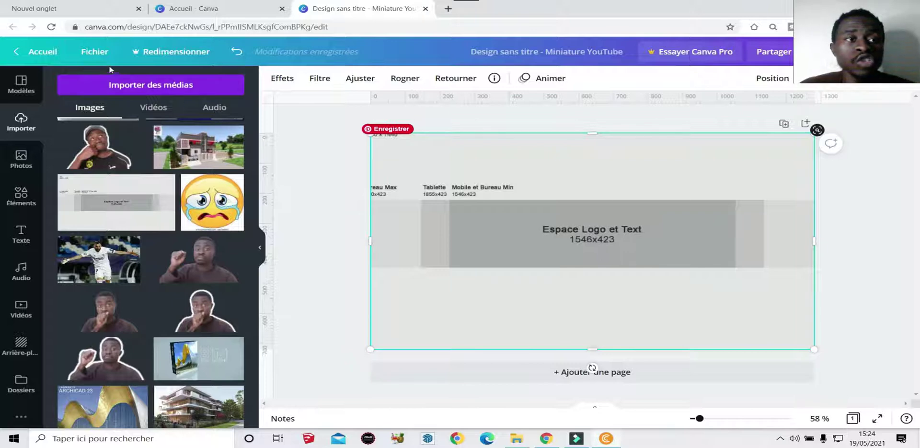
Turn the display of the rulers off and back on
{"action": "left_click", "coordinate": [95, 52]}
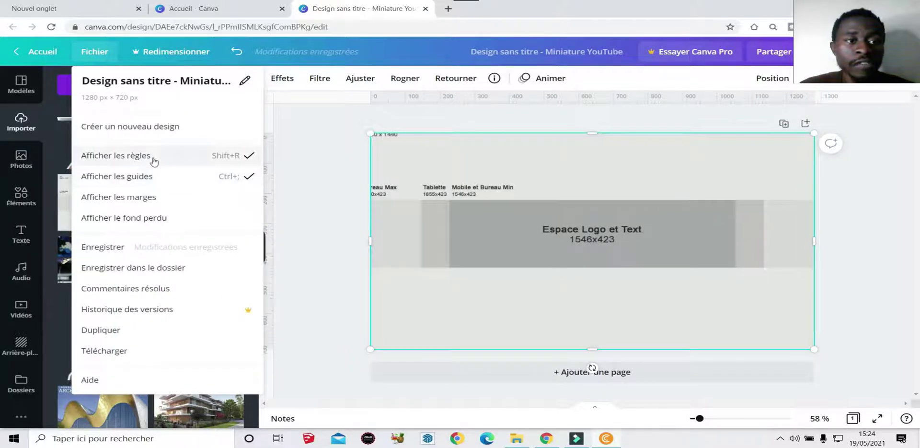
{"action": "left_click", "coordinate": [152, 156]}
{"action": "left_click", "coordinate": [95, 51]}
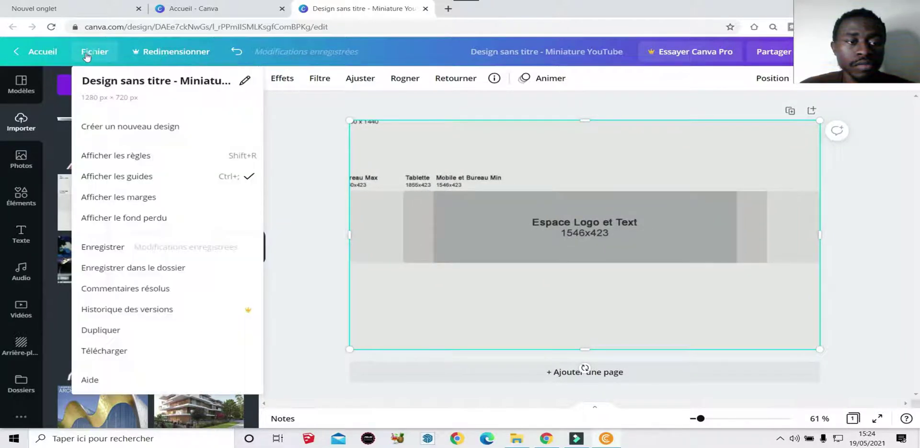
{"action": "left_click", "coordinate": [129, 155]}
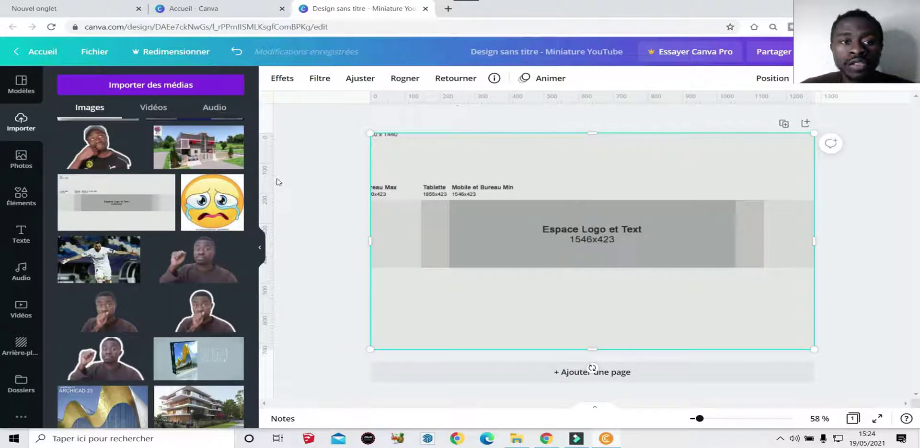
Place two vertical and two horizontal guides along the edges of the template's 1546x423 logo and text area
{"action": "left_click_drag", "start_coordinate": [272, 182], "coordinate": [449, 212]}
{"action": "left_click_drag", "start_coordinate": [273, 192], "coordinate": [736, 244]}
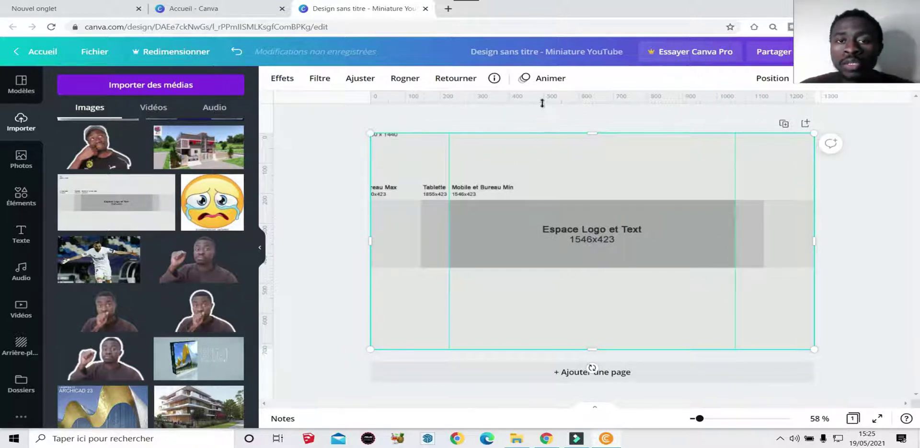
{"action": "left_click_drag", "start_coordinate": [542, 103], "coordinate": [557, 200]}
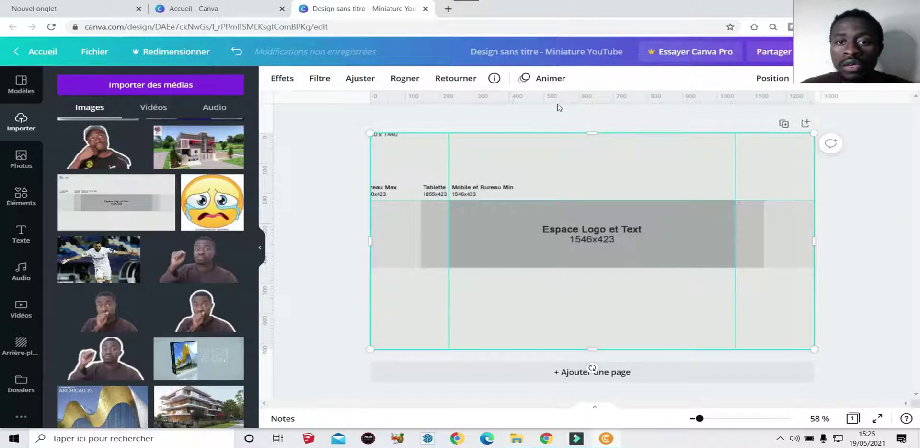
{"action": "left_click_drag", "start_coordinate": [557, 102], "coordinate": [577, 267]}
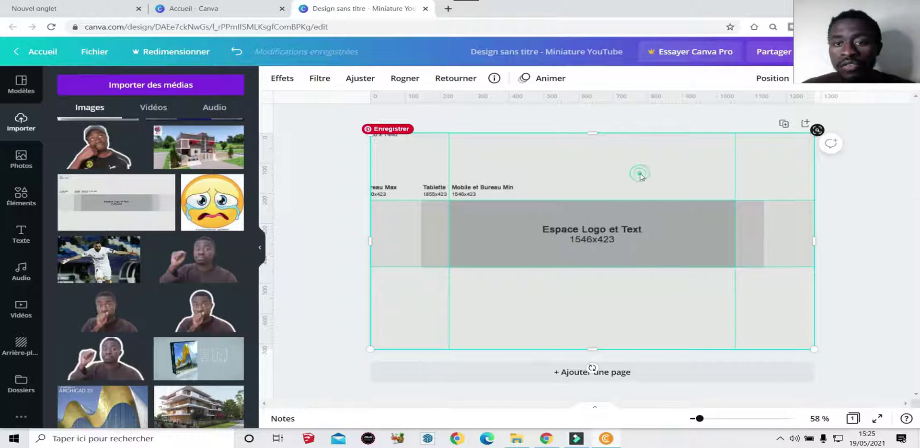
Delete the banner size template from the page and set the page background to the default blue-violet colour
{"action": "key", "text": "Delete"}
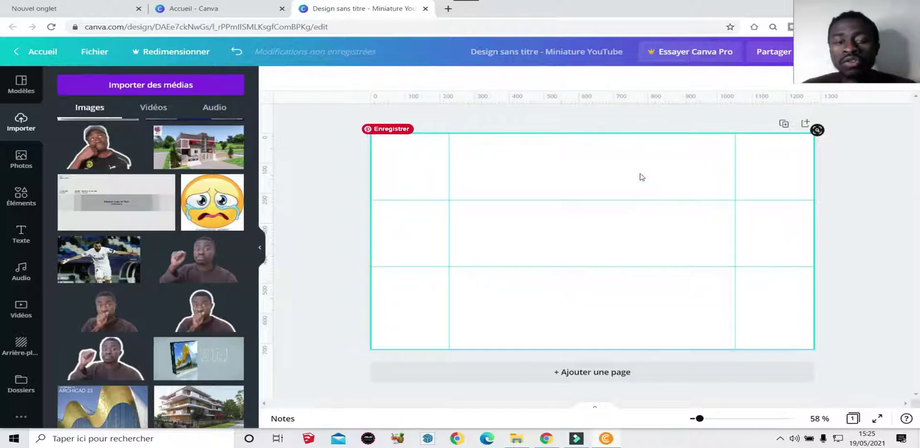
{"action": "left_click", "coordinate": [530, 183]}
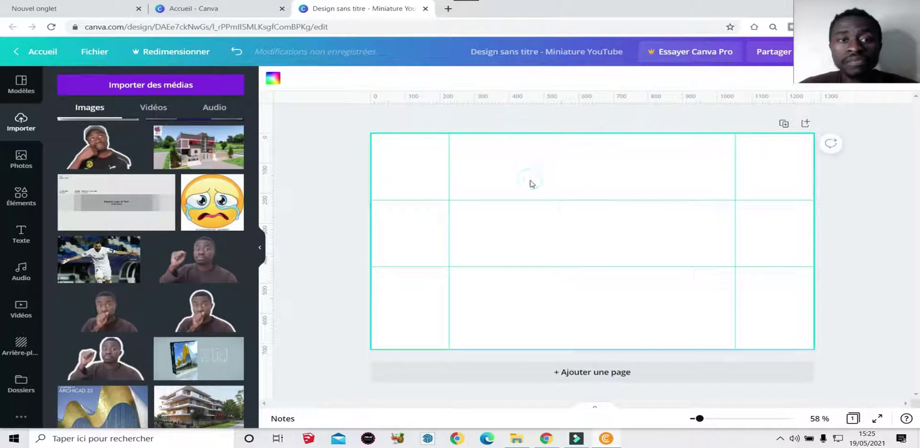
{"action": "left_click", "coordinate": [273, 78]}
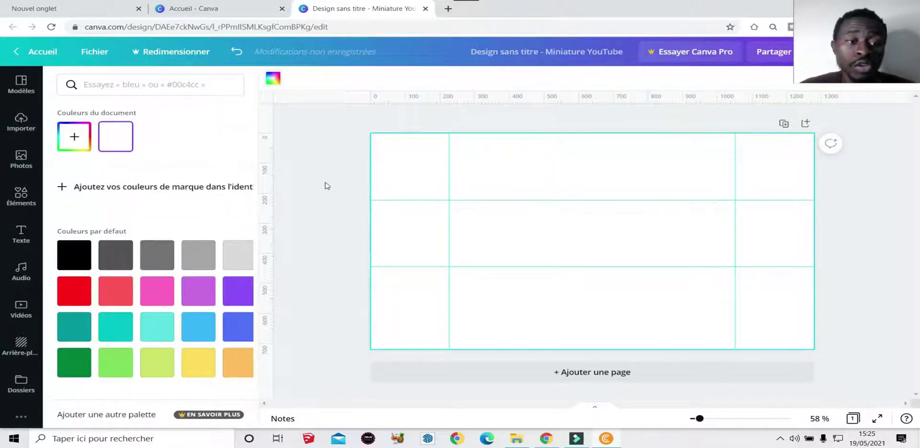
{"action": "left_click", "coordinate": [231, 326]}
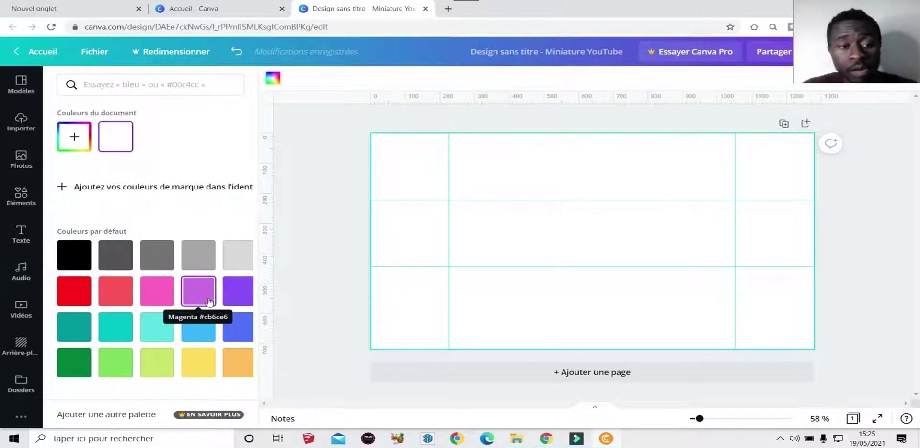
{"action": "left_click", "coordinate": [239, 329]}
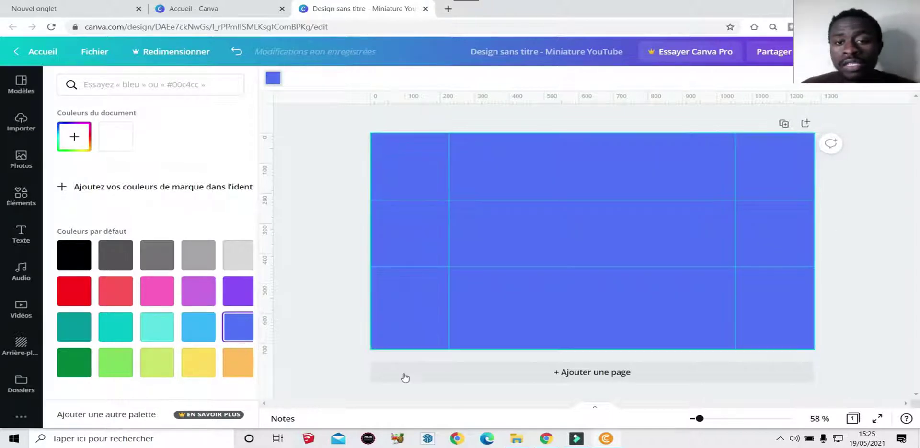
Add the uploaded white-outlined portrait cut-out and scale it to fit between the horizontal guides, against the safe area's right-hand guide
{"action": "left_click", "coordinate": [20, 122]}
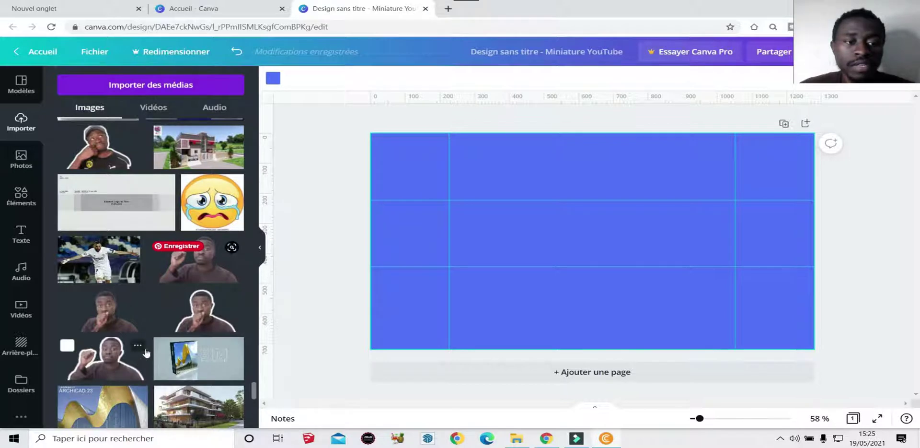
{"action": "left_click", "coordinate": [199, 310]}
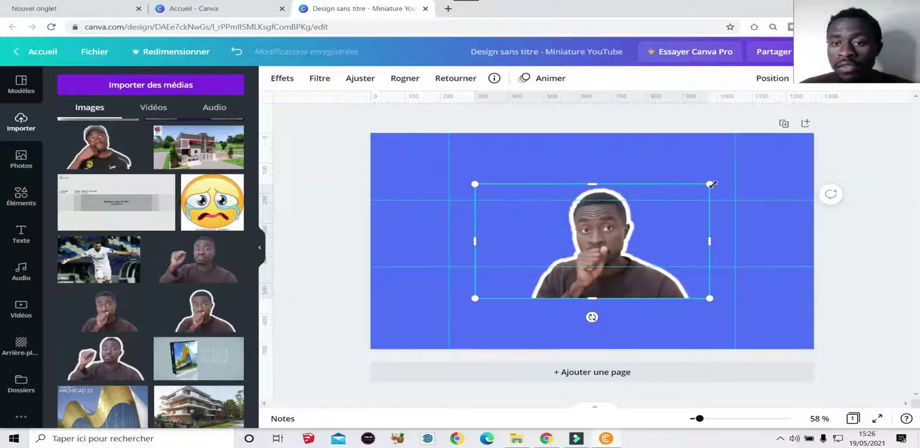
{"action": "left_click_drag", "start_coordinate": [710, 184], "coordinate": [629, 241]}
{"action": "left_click_drag", "start_coordinate": [554, 243], "coordinate": [717, 232]}
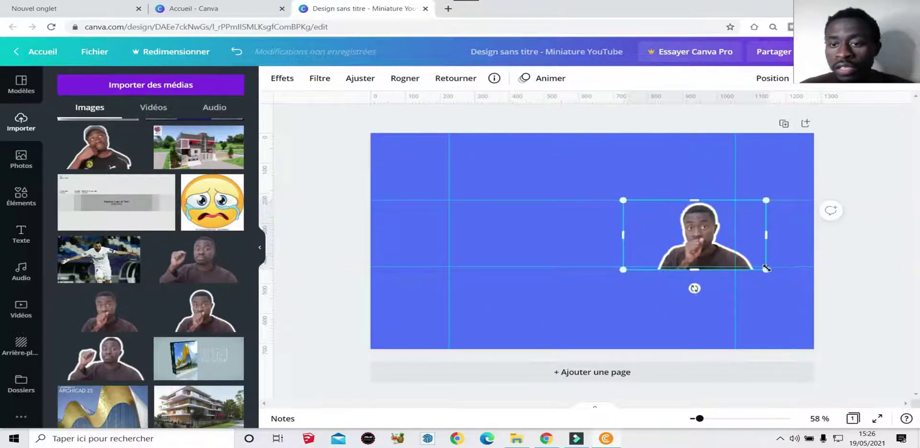
{"action": "left_click_drag", "start_coordinate": [766, 269], "coordinate": [693, 233]}
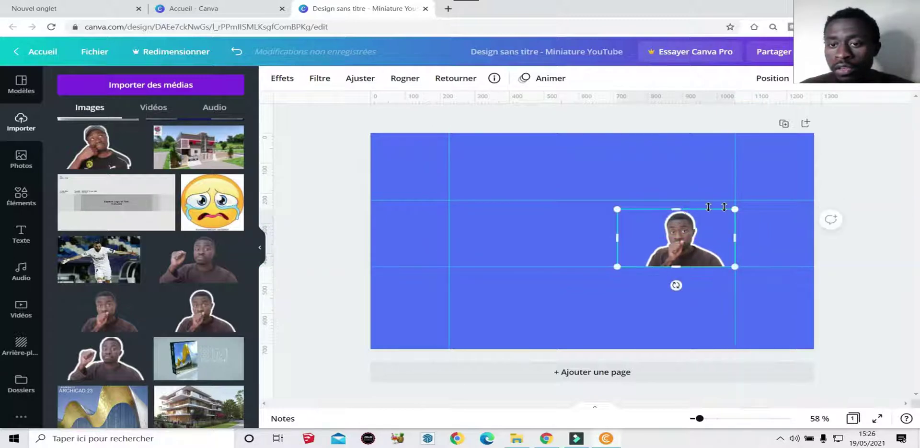
{"action": "left_click_drag", "start_coordinate": [677, 203], "coordinate": [702, 205]}
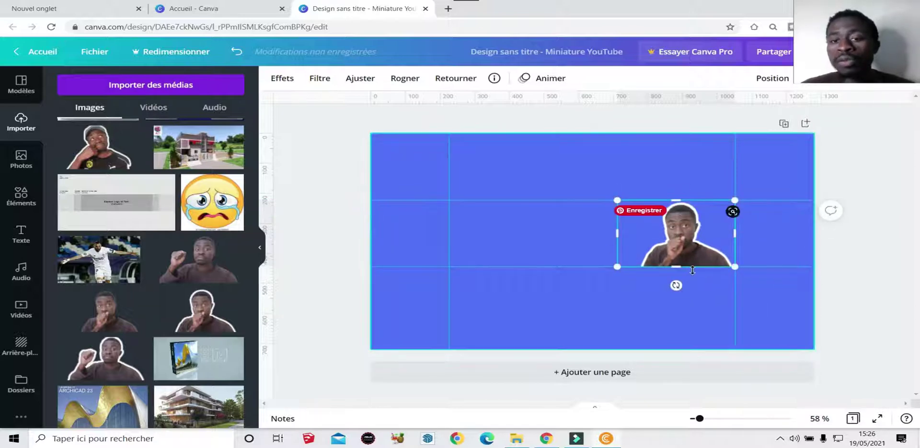
{"action": "left_click", "coordinate": [643, 314]}
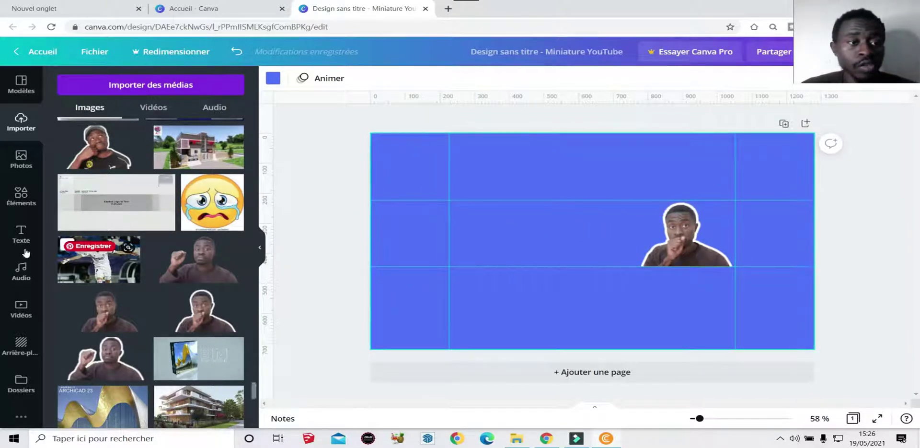
Add a heading to the banner containing the channel owner's full name
{"action": "left_click", "coordinate": [20, 242]}
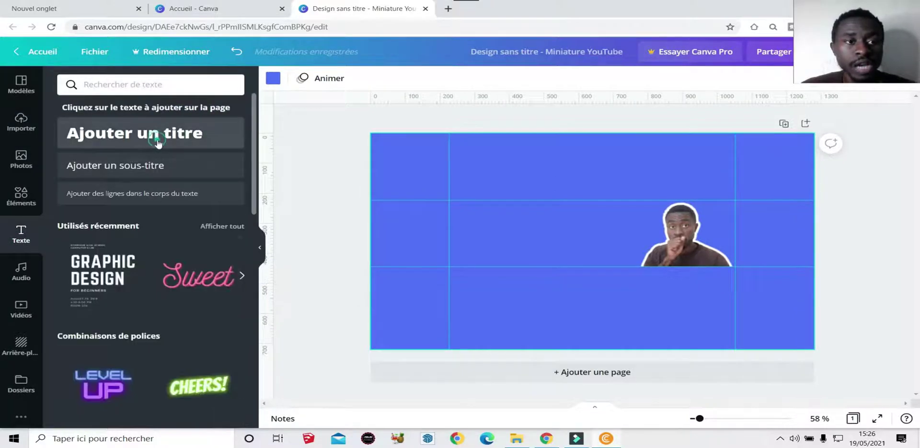
{"action": "left_click", "coordinate": [158, 144]}
{"action": "key", "text": "BackSpace"}
{"action": "type", "text": "JOEL ASSI"}
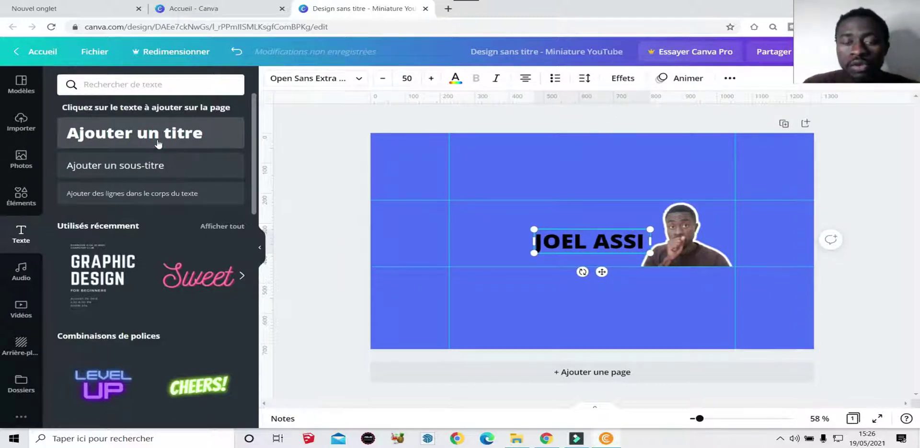
Set the name heading's text colour to the default light grey
{"action": "left_click", "coordinate": [456, 79]}
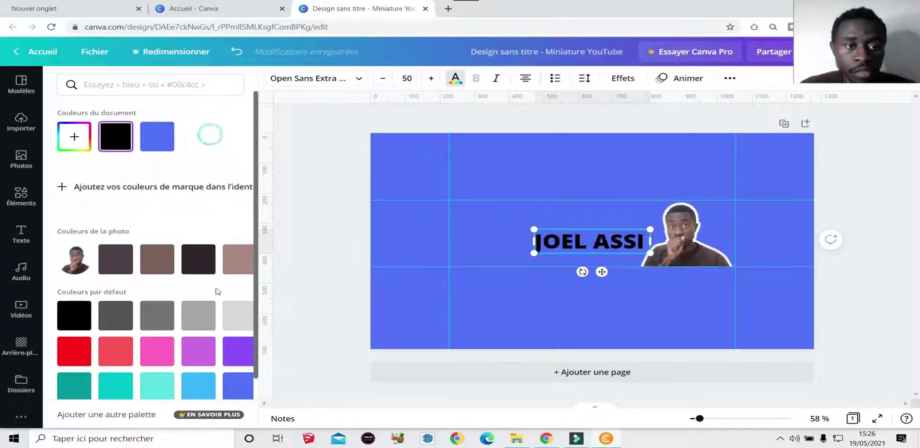
{"action": "scroll", "coordinate": [207, 316], "scroll_direction": "down", "scroll_amount": 2}
{"action": "scroll", "coordinate": [207, 311], "scroll_direction": "up", "scroll_amount": 2}
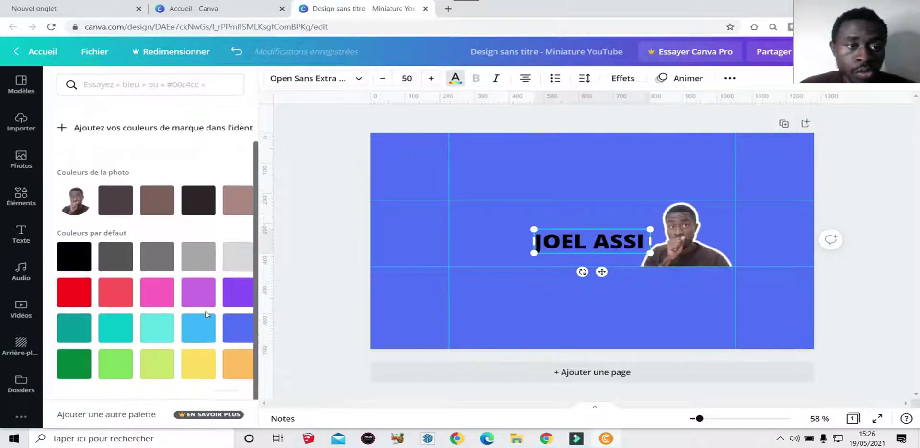
{"action": "left_click", "coordinate": [234, 320]}
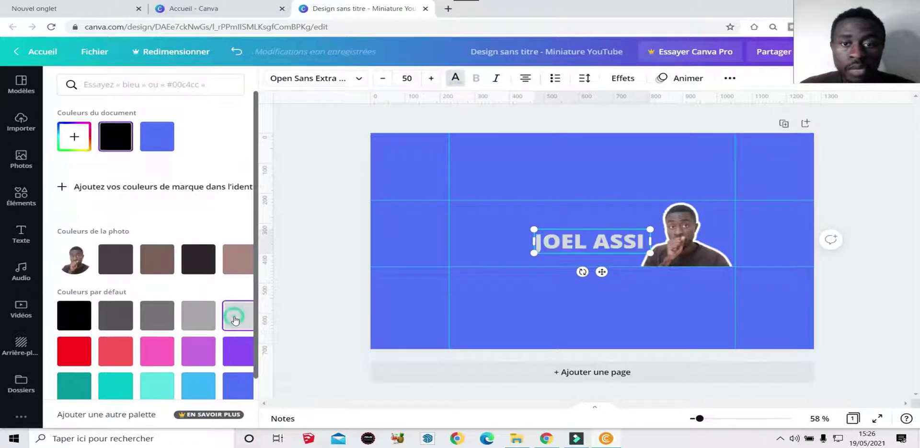
Reduce the name heading's font size to 34
{"action": "left_click", "coordinate": [383, 79]}
{"action": "left_click", "coordinate": [383, 80]}
{"action": "left_click", "coordinate": [383, 80]}
{"action": "left_click", "coordinate": [383, 79]}
{"action": "left_click", "coordinate": [383, 79]}
{"action": "left_click", "coordinate": [383, 80]}
{"action": "left_click", "coordinate": [383, 80]}
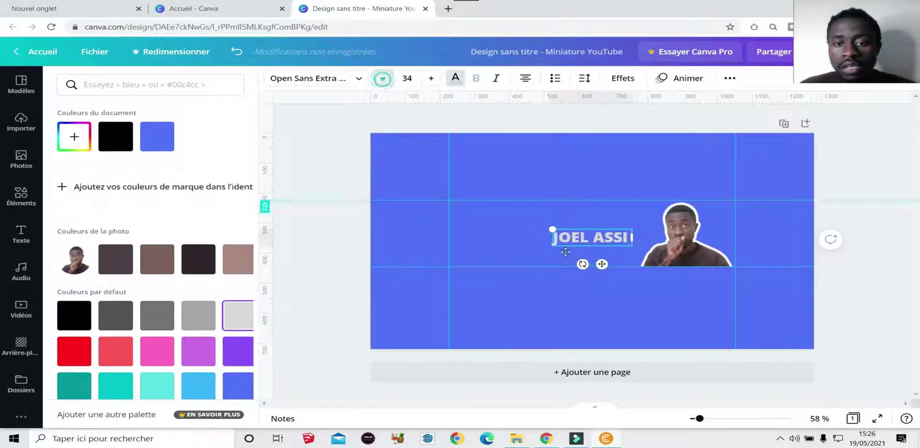
Move the name heading up to just below the upper guide, away from the portrait, and set its font to Alegreya
{"action": "left_click_drag", "start_coordinate": [602, 263], "coordinate": [569, 238]}
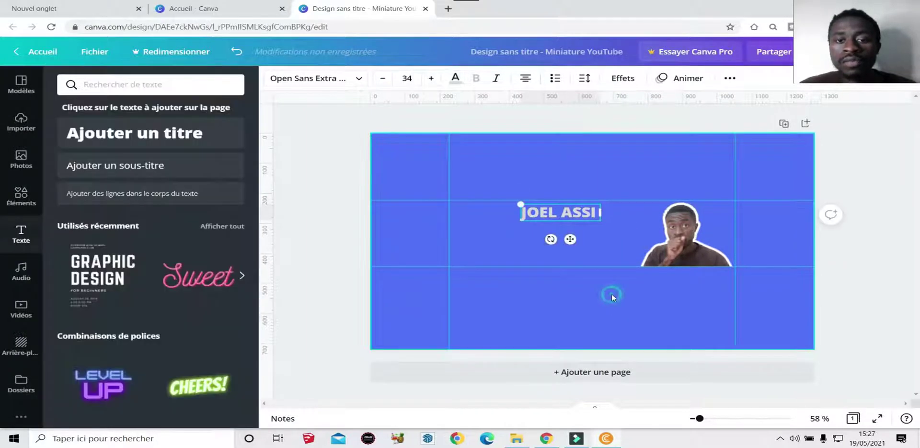
{"action": "left_click", "coordinate": [303, 82]}
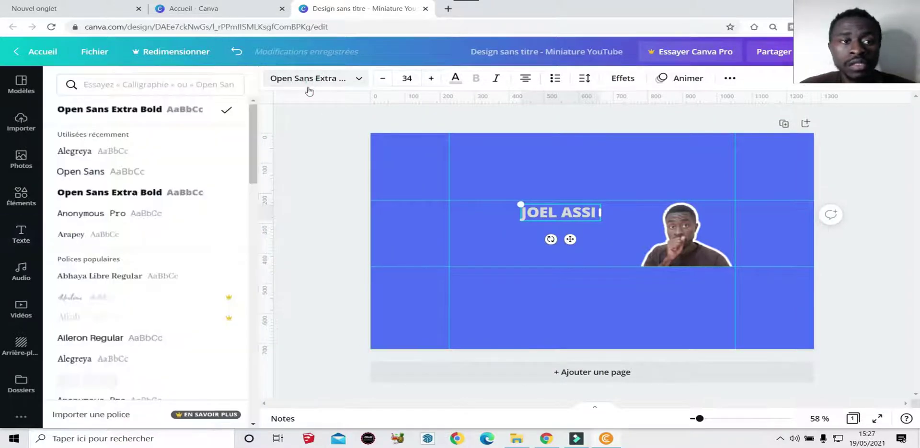
{"action": "left_click", "coordinate": [135, 158]}
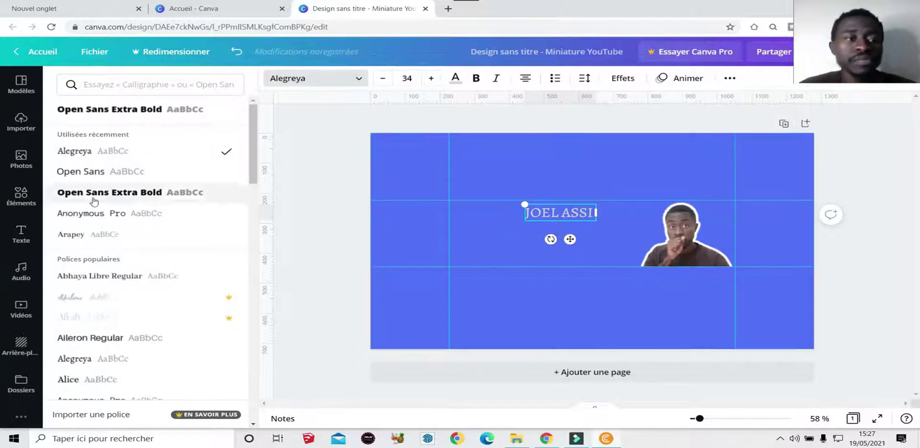
Add a second heading below the name reading "LOGICIELS D'ARCHITECTURE 2D/33" and widen its text box on both sides
{"action": "left_click", "coordinate": [29, 238]}
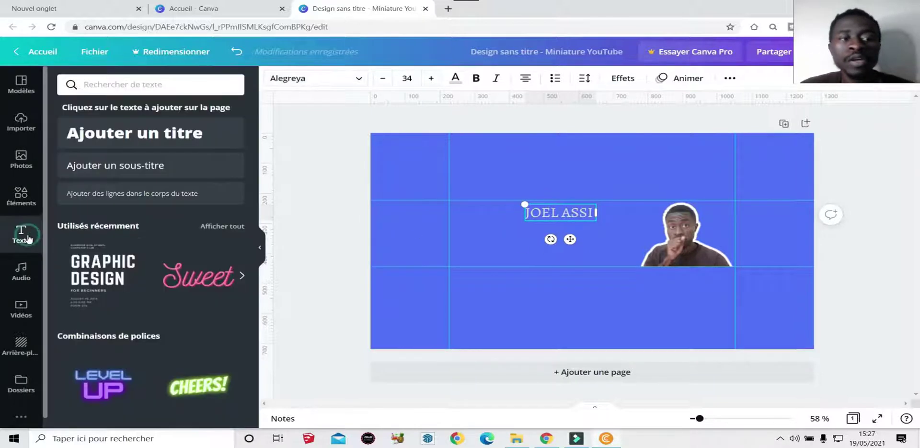
{"action": "left_click", "coordinate": [179, 134]}
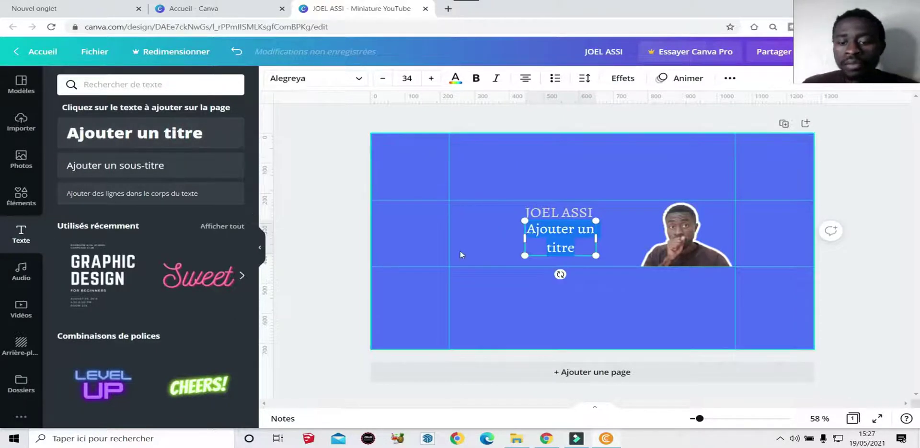
{"action": "key", "text": "BackSpace"}
{"action": "type", "text": "LOGICIELS"}
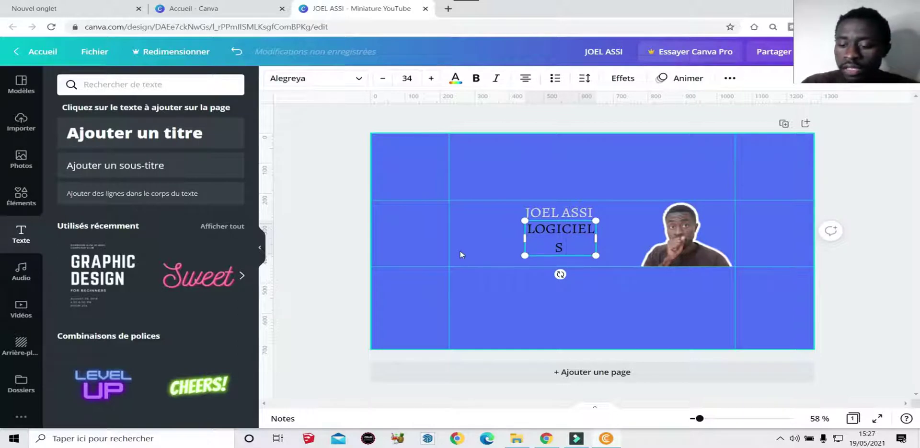
{"action": "type", "text": " D"}
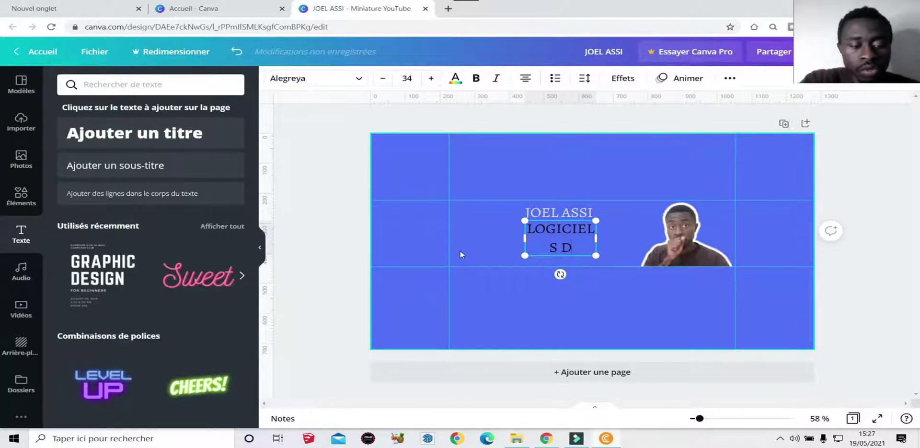
{"action": "type", "text": "'ARCHITECT"}
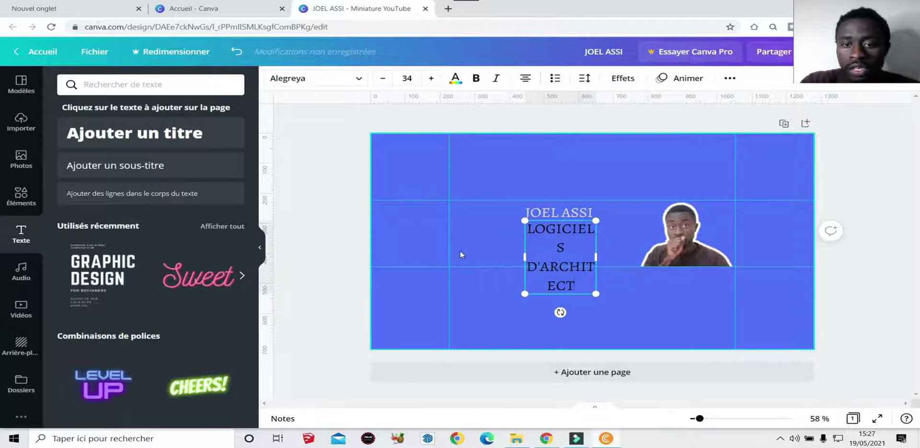
{"action": "type", "text": "URE"}
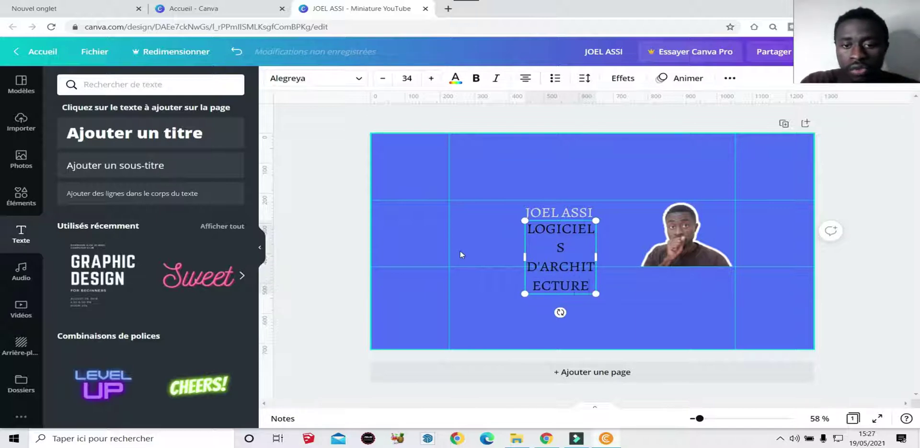
{"action": "type", "text": " 2"}
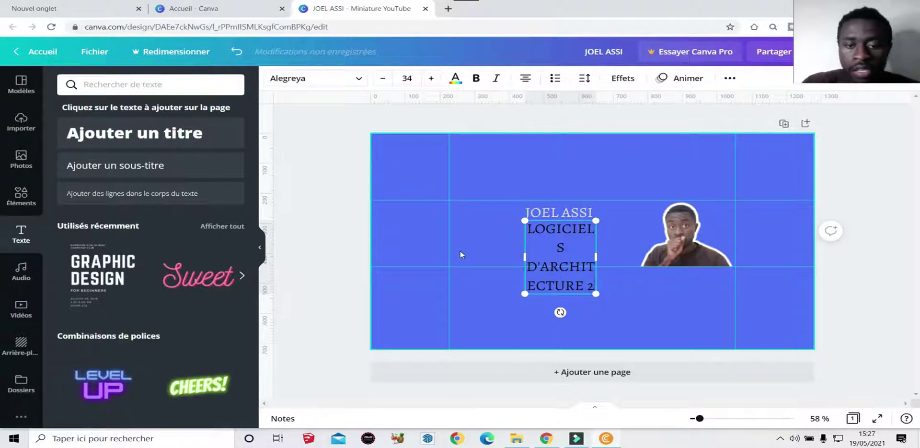
{"action": "type", "text": "D"}
{"action": "type", "text": "/"}
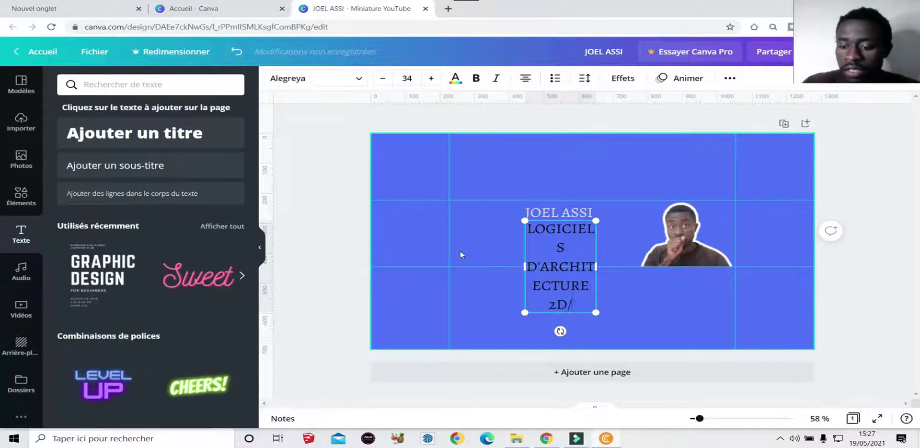
{"action": "type", "text": "33"}
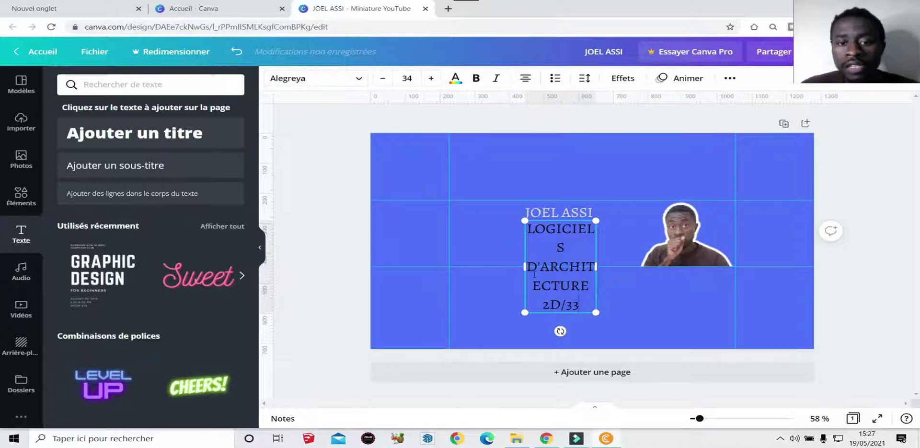
{"action": "left_click_drag", "start_coordinate": [522, 264], "coordinate": [455, 264]}
{"action": "left_click_drag", "start_coordinate": [597, 245], "coordinate": [652, 244]}
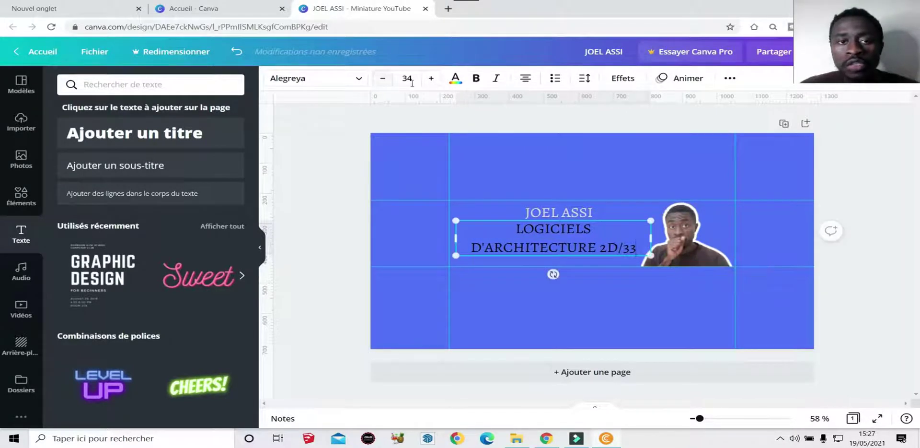
Reduce the second heading's font size to 25 and correct its ending to "2D/3D"
{"action": "left_click", "coordinate": [383, 78]}
{"action": "left_click", "coordinate": [383, 78]}
{"action": "left_click", "coordinate": [383, 78]}
{"action": "left_click", "coordinate": [383, 78]}
{"action": "left_click", "coordinate": [384, 79]}
{"action": "left_click", "coordinate": [384, 80]}
{"action": "left_click", "coordinate": [383, 79]}
{"action": "left_click", "coordinate": [384, 80]}
{"action": "left_click", "coordinate": [384, 80]}
{"action": "key", "text": "BackSpace"}
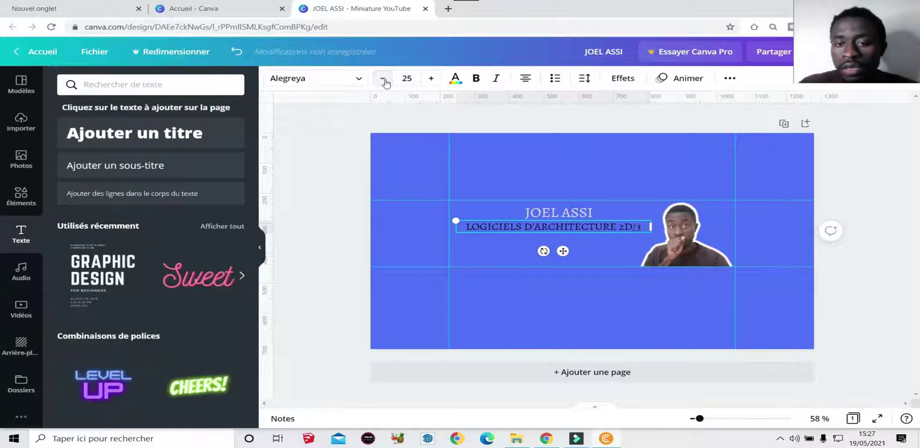
{"action": "type", "text": "D"}
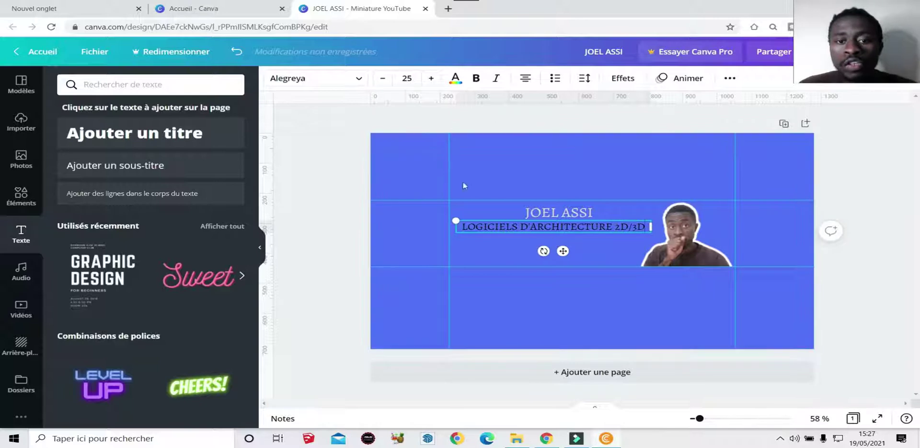
{"action": "left_click", "coordinate": [454, 82]}
{"action": "scroll", "coordinate": [88, 141], "scroll_direction": "down", "scroll_amount": 1}
{"action": "scroll", "coordinate": [88, 146], "scroll_direction": "up", "scroll_amount": 1}
{"action": "scroll", "coordinate": [87, 147], "scroll_direction": "up", "scroll_amount": 1}
{"action": "left_click", "coordinate": [76, 136]}
{"action": "left_click", "coordinate": [301, 271]}
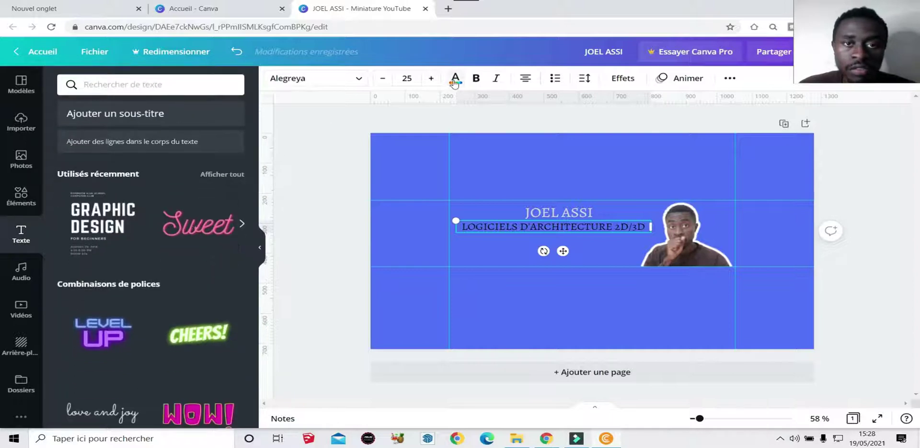
Set the text colour of the "LOGICIELS D'ARCHITECTURE 2D/3D" heading to the default light grey
{"action": "left_click", "coordinate": [454, 79]}
{"action": "scroll", "coordinate": [254, 192], "scroll_direction": "down", "scroll_amount": 1}
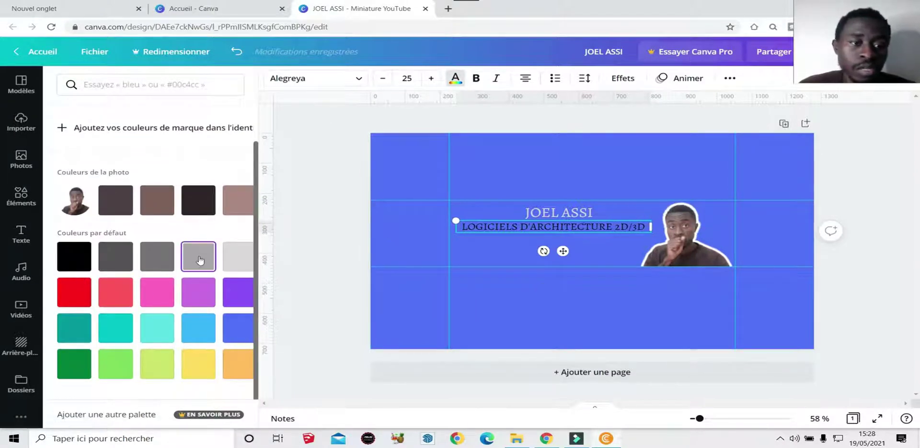
{"action": "left_click", "coordinate": [237, 256]}
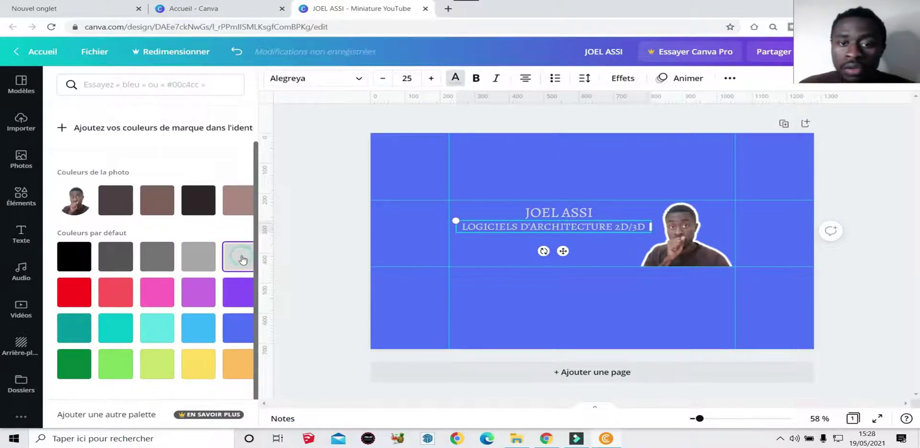
{"action": "left_click", "coordinate": [301, 83]}
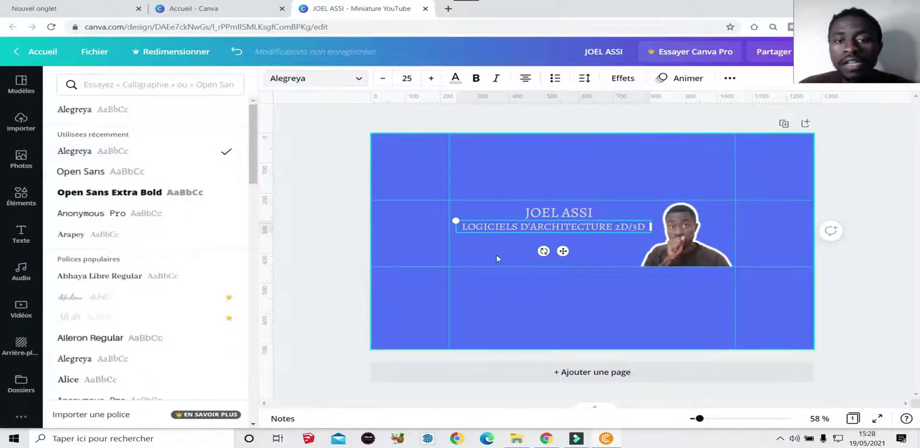
{"action": "left_click", "coordinate": [542, 216]}
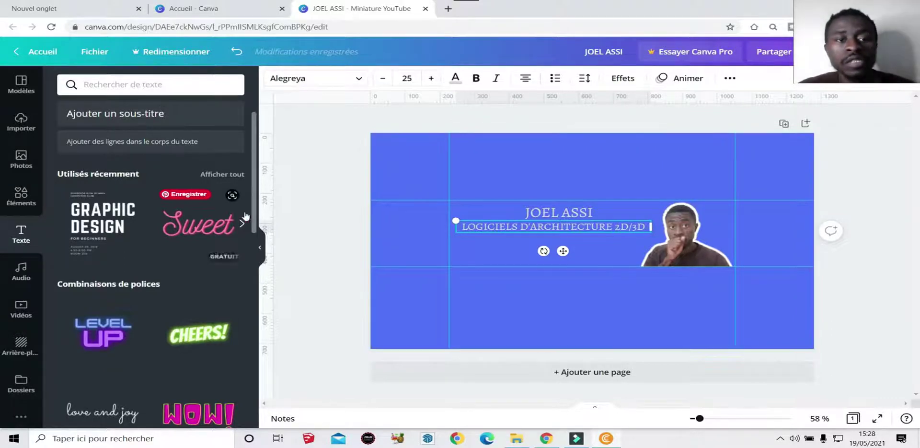
Add a subheading reading "DEUX VIDEOS PAR SEMAINES" and place it beneath the "LOGICIELS D'ARCHITECTURE 2D/3D" heading
{"action": "left_click", "coordinate": [325, 203]}
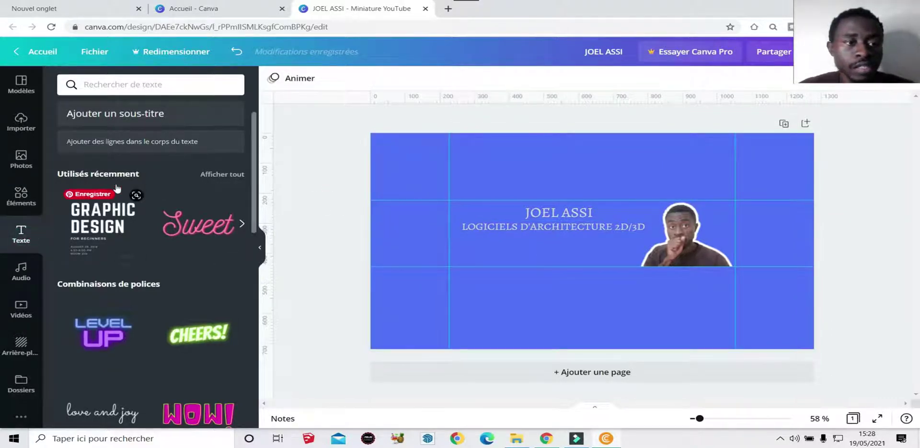
{"action": "left_click", "coordinate": [136, 120]}
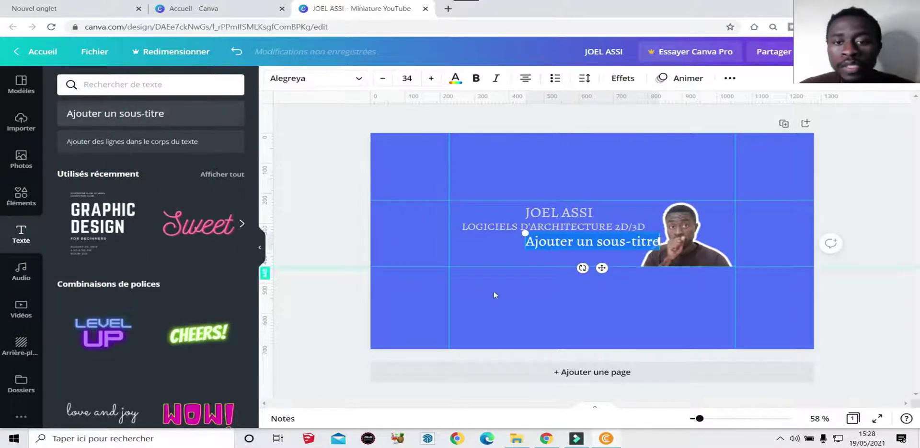
{"action": "key", "text": "BackSpace"}
{"action": "type", "text": "DEU"}
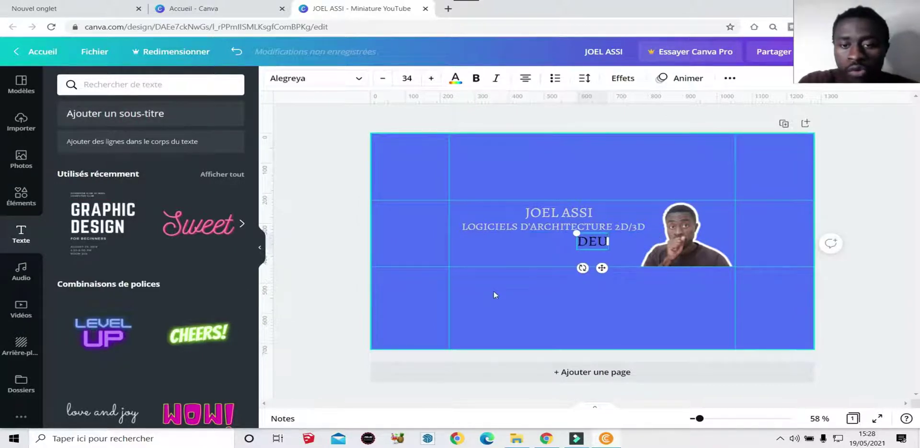
{"action": "type", "text": "X V"}
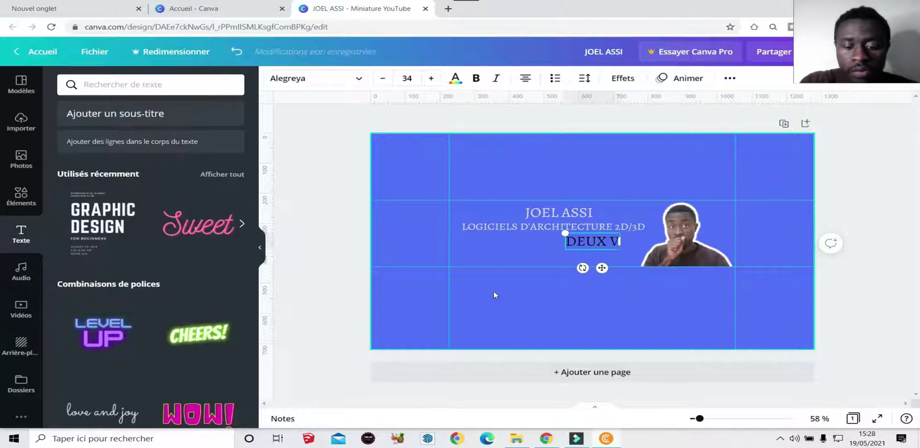
{"action": "type", "text": "IDEOS PAR SEMAINES"}
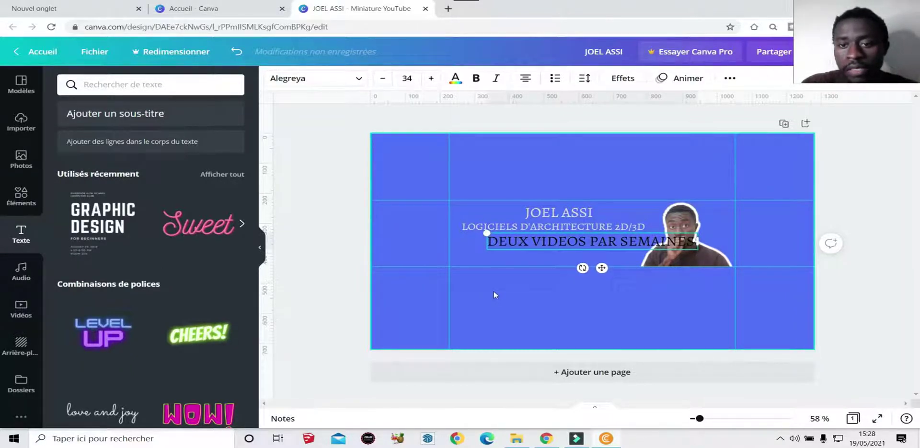
{"action": "left_click_drag", "start_coordinate": [604, 267], "coordinate": [570, 274]}
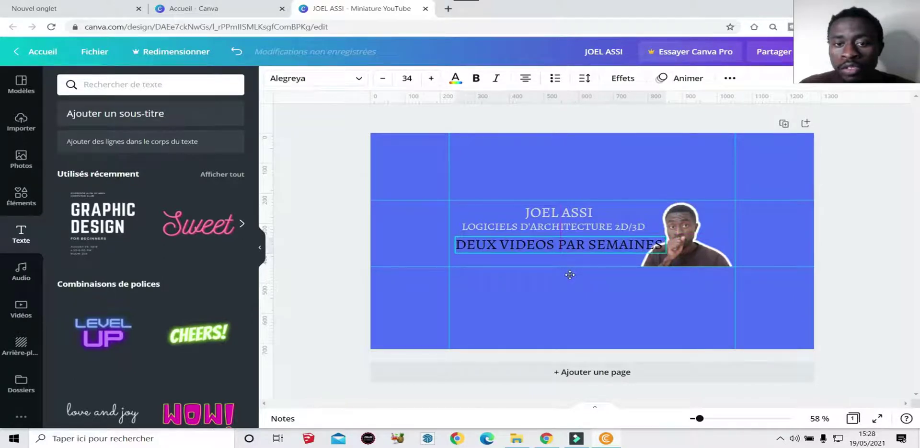
Reduce the "DEUX VIDEOS PAR SEMAINES" subheading's font size to 18 and set its text colour to the document's light grey
{"action": "left_click", "coordinate": [382, 79]}
{"action": "left_click", "coordinate": [382, 79]}
{"action": "left_click", "coordinate": [382, 79]}
{"action": "left_click", "coordinate": [382, 79]}
{"action": "left_click", "coordinate": [382, 79]}
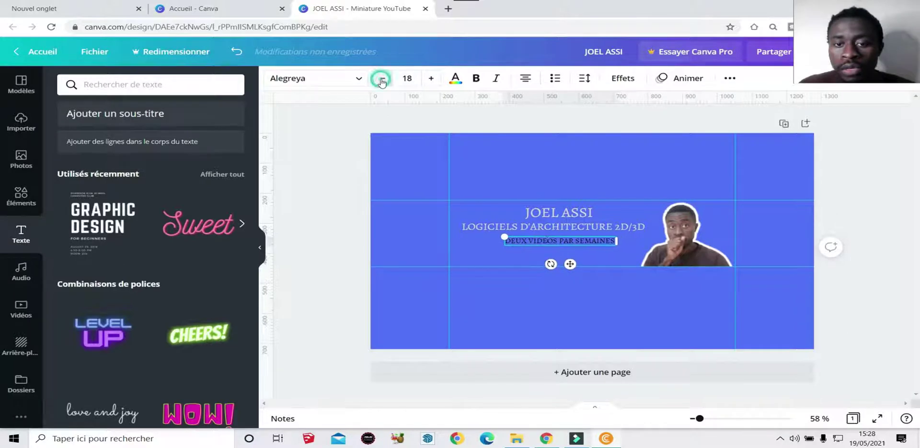
{"action": "left_click", "coordinate": [453, 81]}
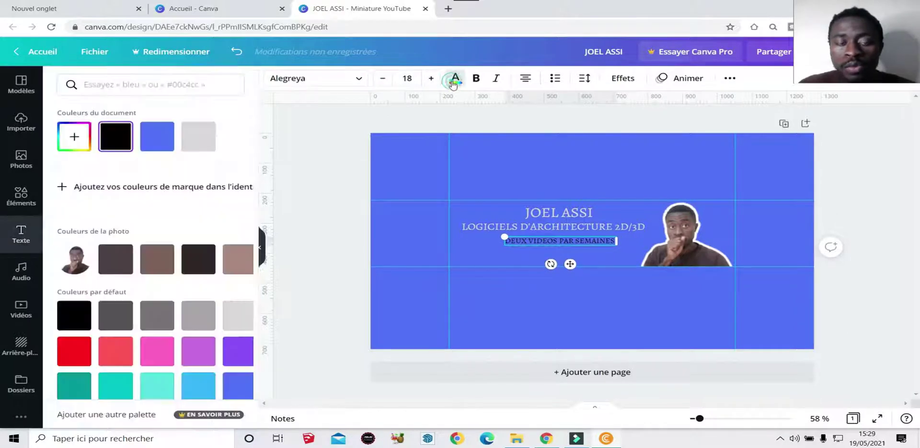
{"action": "left_click", "coordinate": [198, 137]}
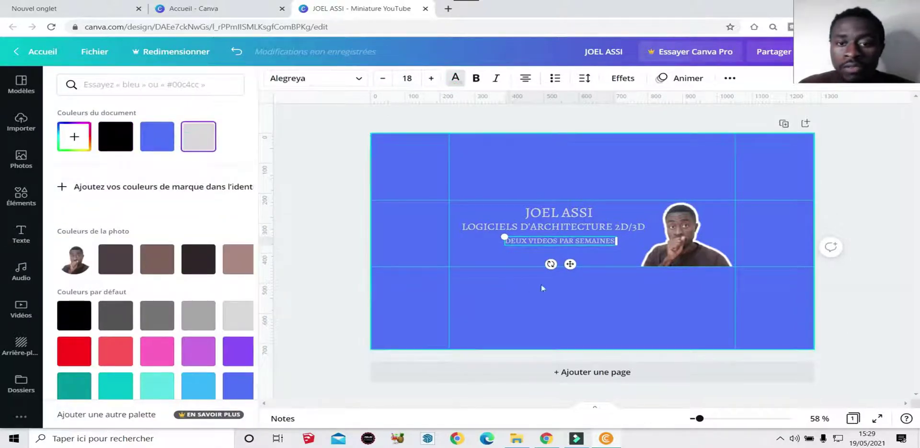
Set the font of the "DEUX VIDEOS PAR SEMAINES" subheading to Open Sans
{"action": "left_click", "coordinate": [287, 79]}
{"action": "left_click", "coordinate": [121, 171]}
{"action": "left_click", "coordinate": [618, 309]}
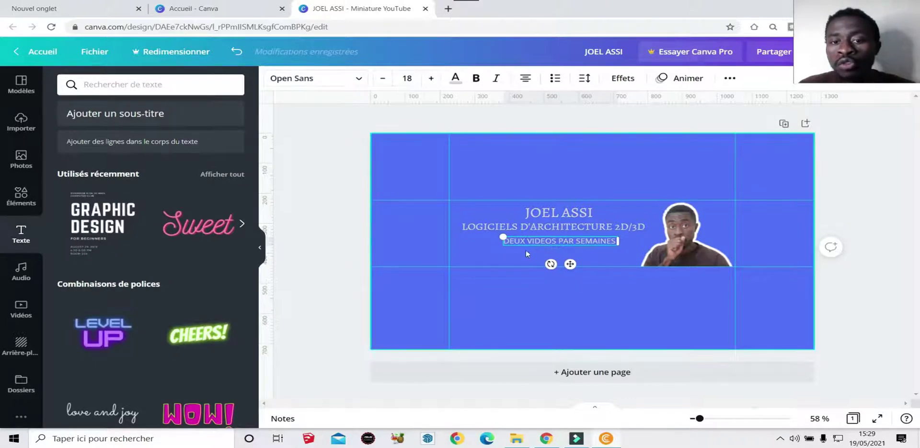
{"action": "left_click", "coordinate": [609, 249]}
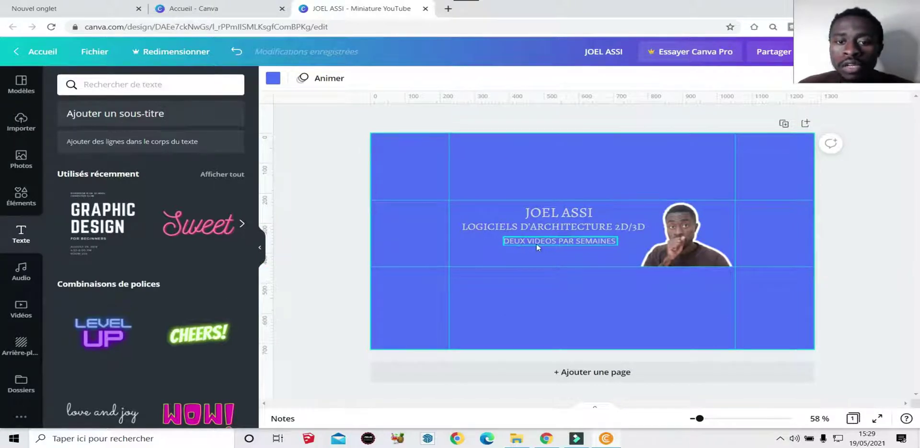
Add the recently used square shape to the banner and send it backward behind the portrait
{"action": "left_click", "coordinate": [21, 197]}
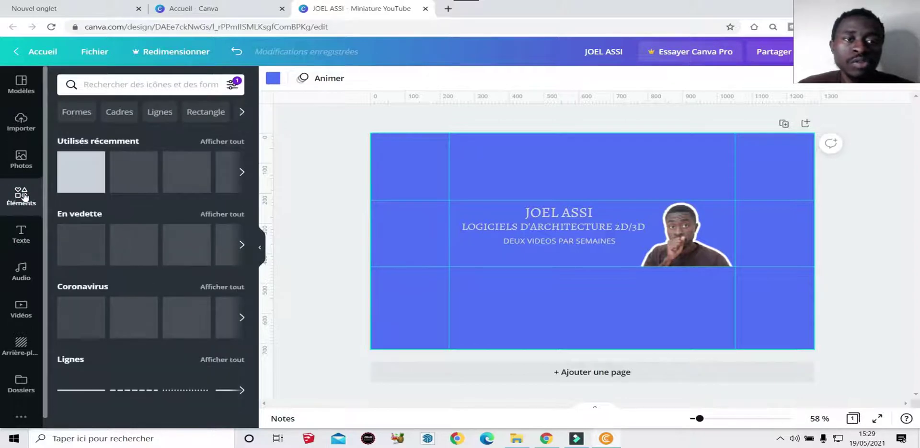
{"action": "left_click", "coordinate": [73, 181]}
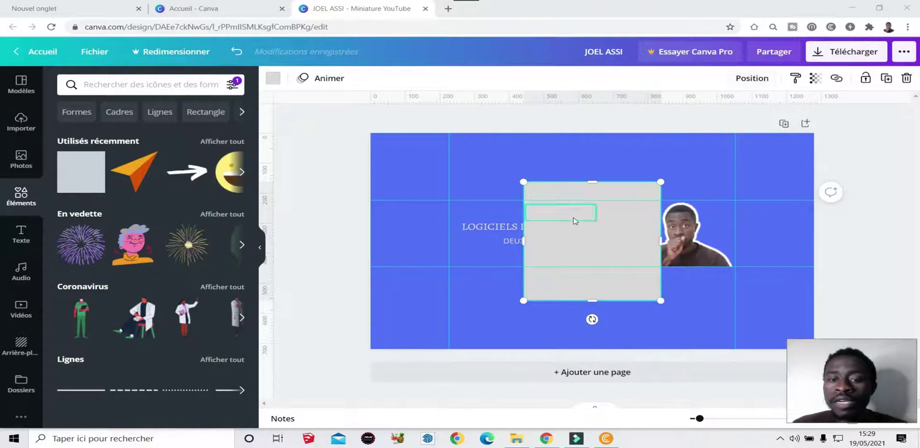
{"action": "left_click", "coordinate": [760, 82]}
{"action": "left_click", "coordinate": [684, 109]}
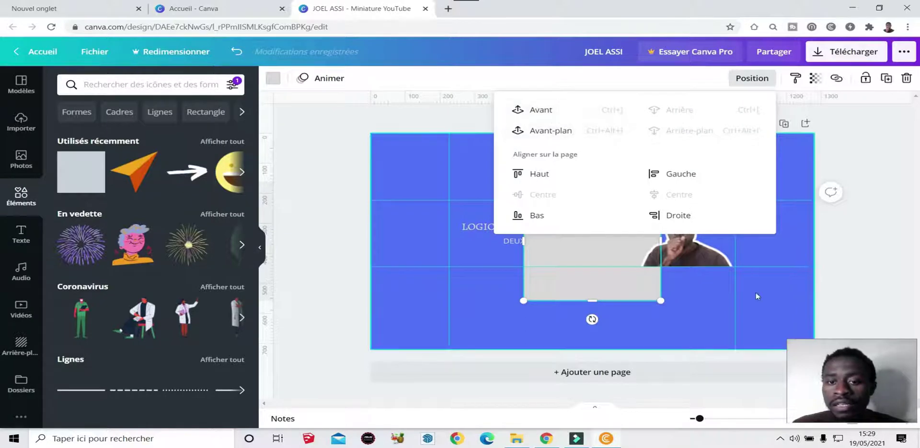
{"action": "left_click", "coordinate": [709, 299]}
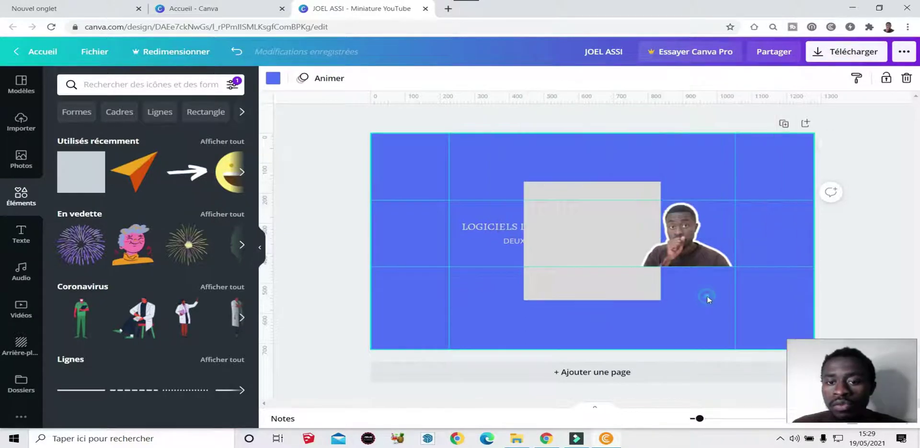
Try the grey square one layer forward and send it backward again behind the portrait
{"action": "left_click", "coordinate": [646, 217]}
{"action": "left_click", "coordinate": [716, 152]}
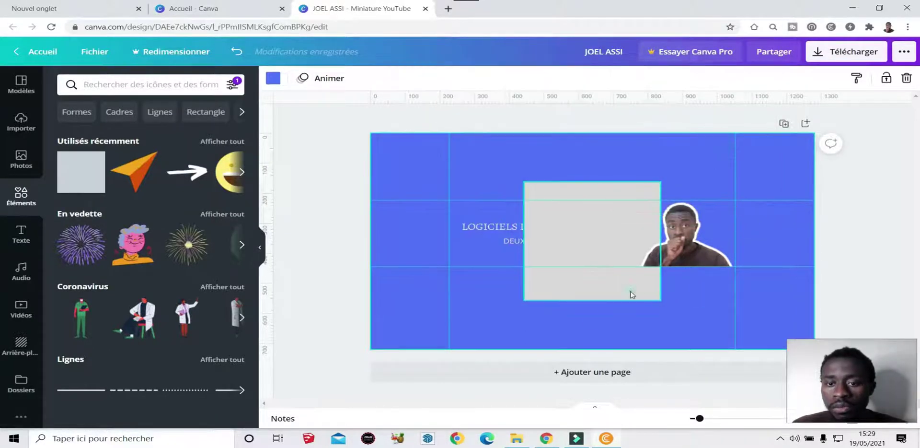
{"action": "left_click", "coordinate": [631, 295]}
{"action": "left_click", "coordinate": [758, 79]}
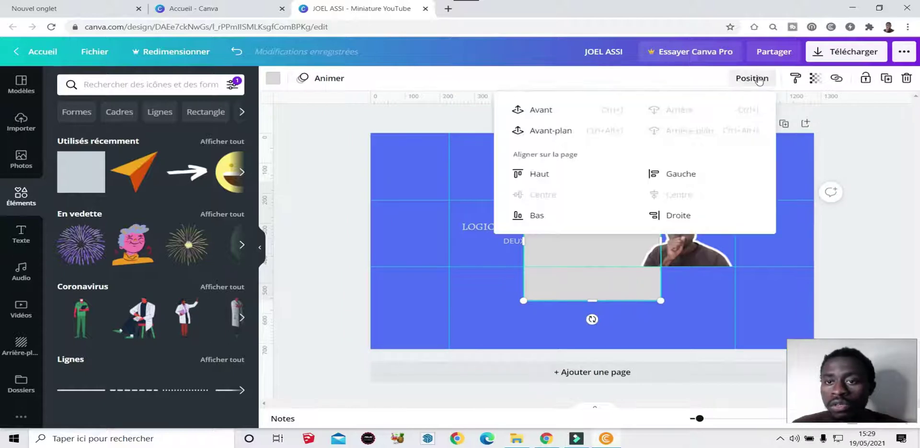
{"action": "left_click", "coordinate": [559, 110]}
{"action": "left_click", "coordinate": [679, 111]}
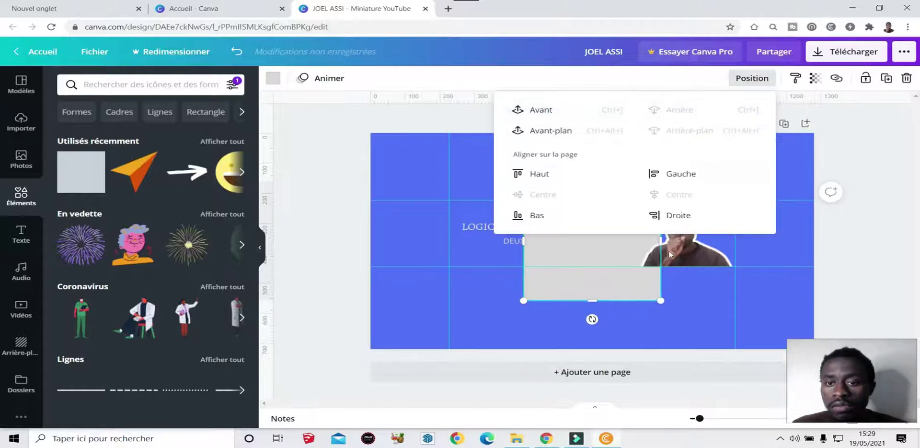
{"action": "left_click", "coordinate": [609, 276]}
Shift the square sideways so it sits partly behind the portrait and fill it with the medium brown from the photo colours
{"action": "left_click_drag", "start_coordinate": [583, 290], "coordinate": [653, 280]}
{"action": "left_click_drag", "start_coordinate": [579, 224], "coordinate": [579, 225]}
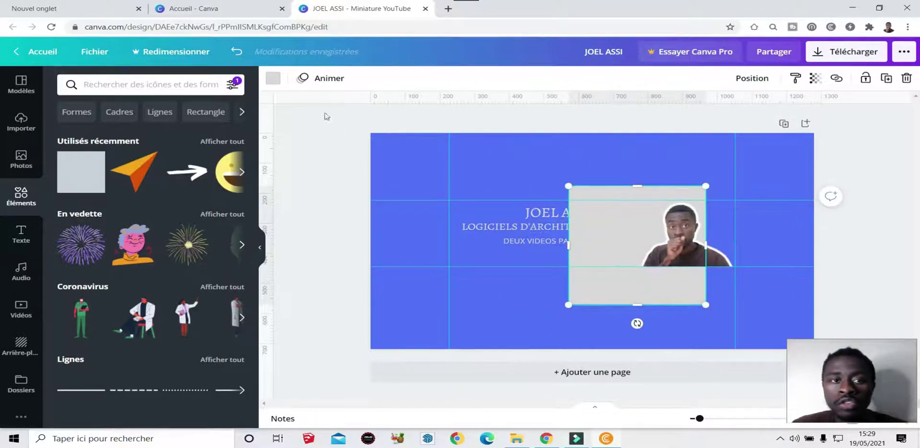
{"action": "left_click", "coordinate": [274, 78]}
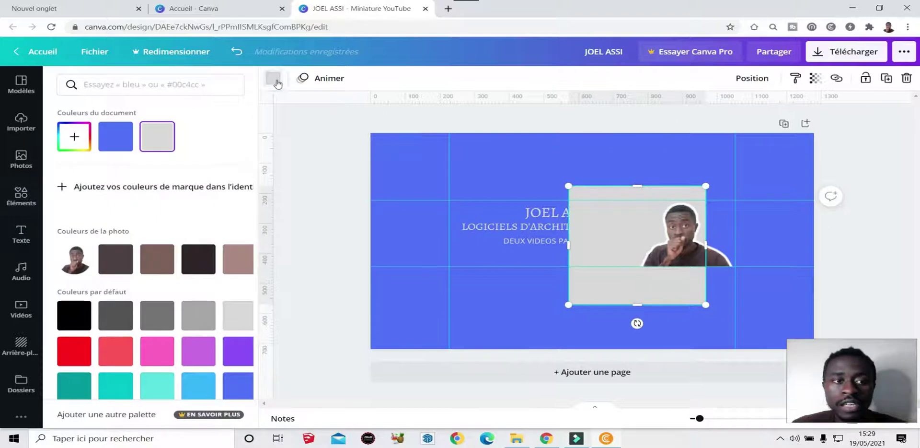
{"action": "left_click", "coordinate": [106, 141]}
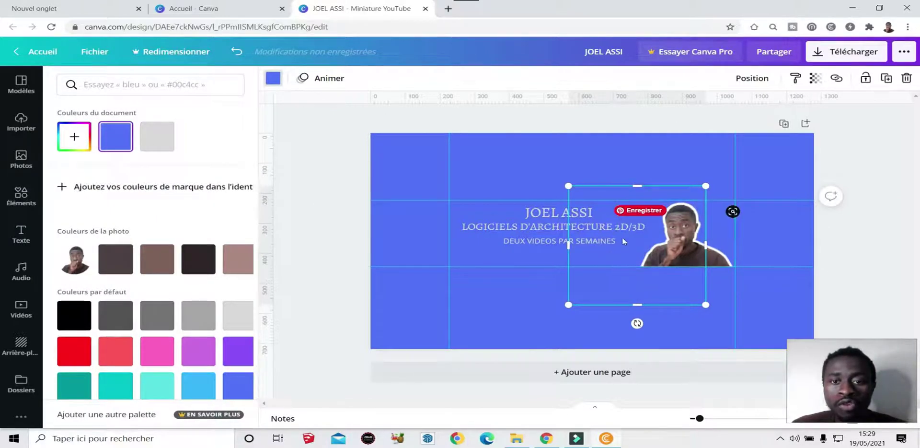
{"action": "left_click", "coordinate": [157, 259]}
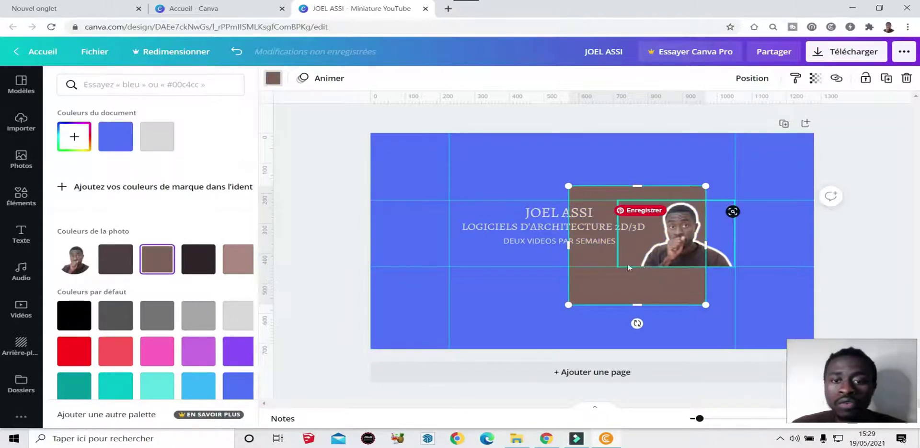
Reshape the brown square into a thin bar behind the "DEUX VIDEOS PAR SEMAINES" subheading, ending at the text's end
{"action": "left_click_drag", "start_coordinate": [521, 249], "coordinate": [492, 249]}
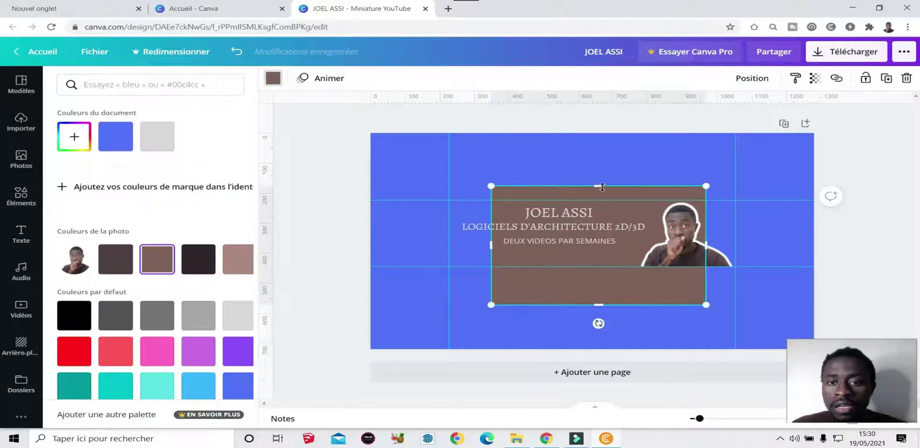
{"action": "left_click_drag", "start_coordinate": [598, 186], "coordinate": [585, 236]}
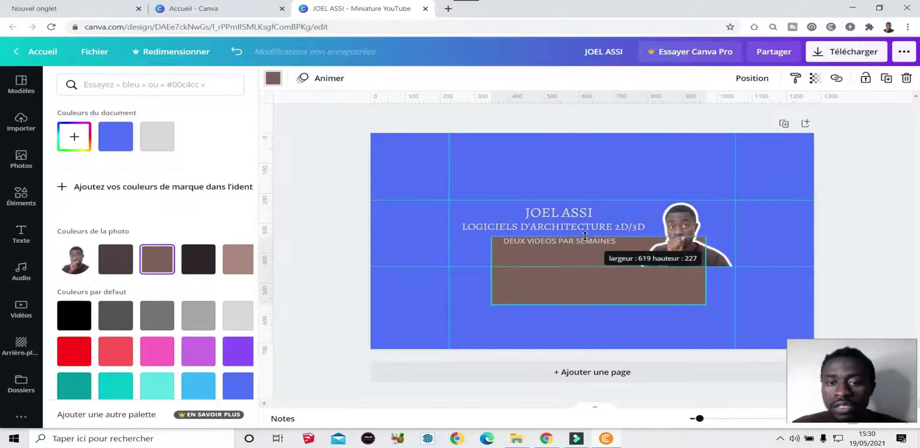
{"action": "left_click_drag", "start_coordinate": [588, 293], "coordinate": [607, 246]}
{"action": "left_click_drag", "start_coordinate": [706, 242], "coordinate": [707, 242]}
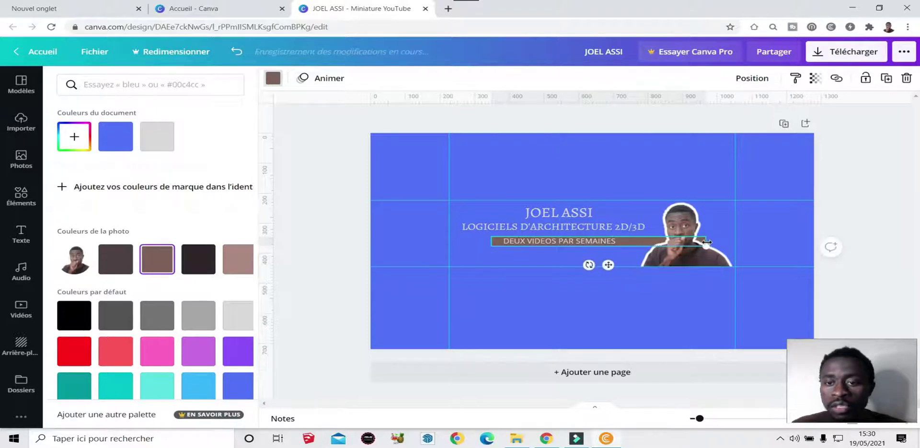
{"action": "left_click_drag", "start_coordinate": [636, 243], "coordinate": [621, 242]}
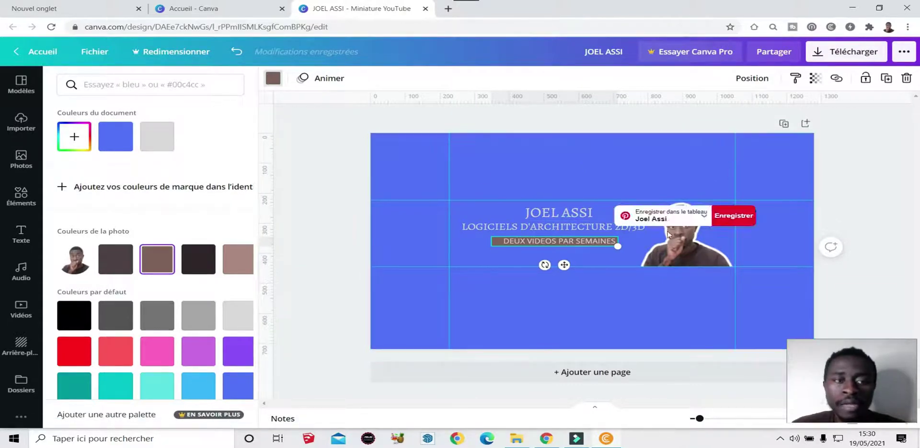
Look through the uploaded images for a picture to add to the banner
{"action": "left_click", "coordinate": [22, 167]}
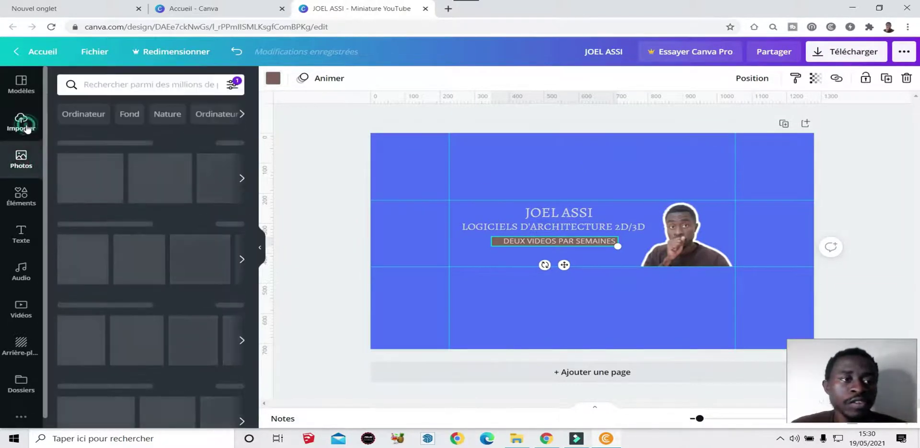
{"action": "left_click", "coordinate": [27, 127]}
{"action": "scroll", "coordinate": [166, 205], "scroll_direction": "down", "scroll_amount": 15}
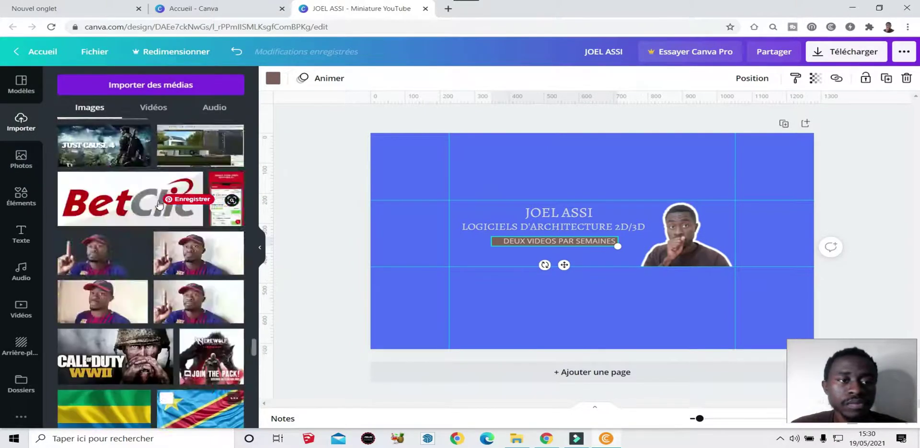
{"action": "scroll", "coordinate": [166, 205], "scroll_direction": "up", "scroll_amount": 15}
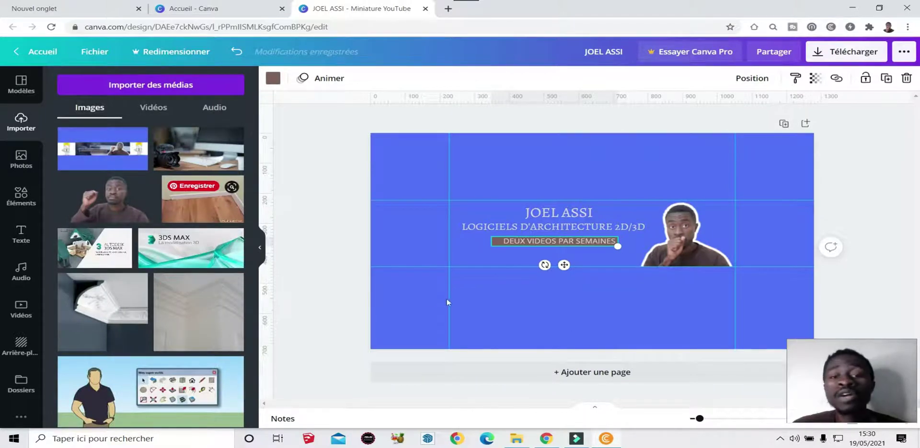
Search Google Images for "youtube" in a new browser tab
{"action": "left_click", "coordinate": [449, 10]}
{"action": "type", "text": "gle.fr"}
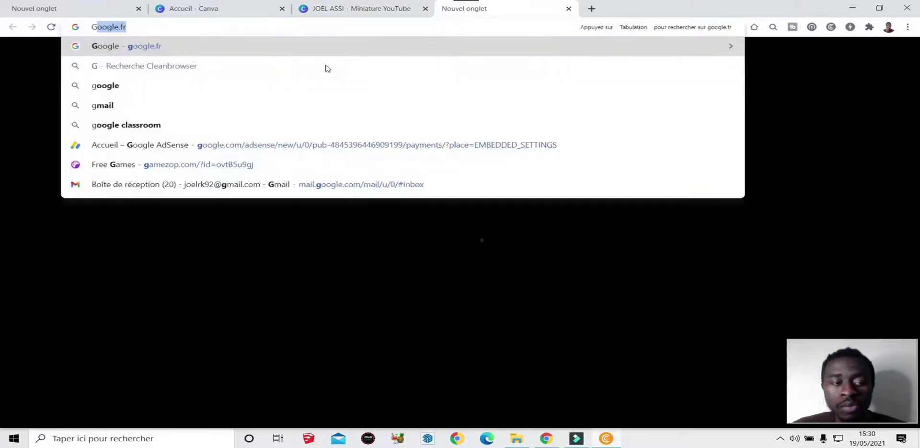
{"action": "left_click", "coordinate": [148, 53]}
{"action": "type", "text": "Y"}
{"action": "left_click", "coordinate": [374, 212]}
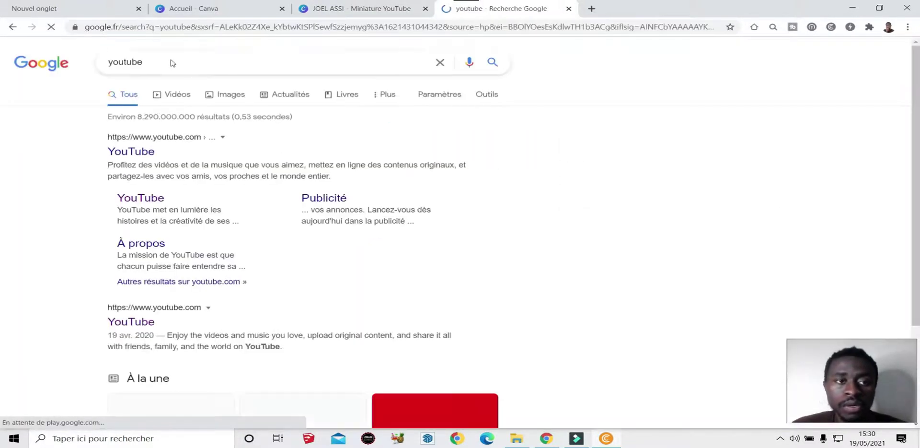
{"action": "left_click", "coordinate": [223, 95]}
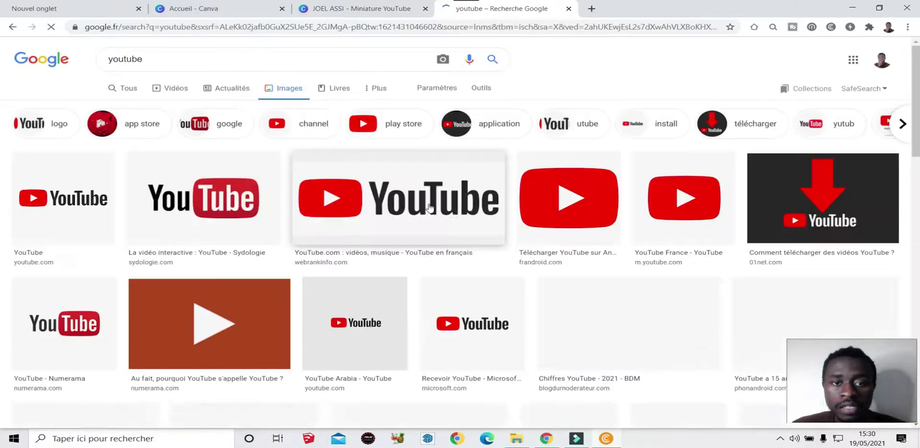
Look through the Google Images results for a usable YouTube picture and return to the Canva design
{"action": "scroll", "coordinate": [449, 209], "scroll_direction": "down", "scroll_amount": 6}
{"action": "scroll", "coordinate": [315, 212], "scroll_direction": "down", "scroll_amount": 5}
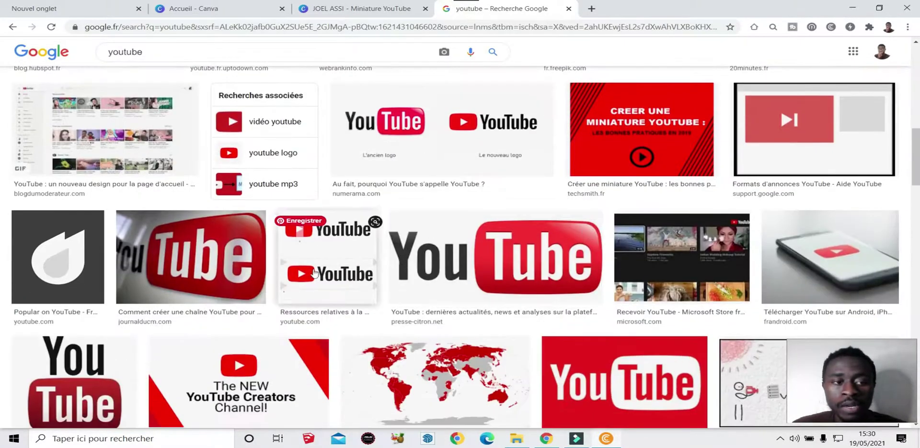
{"action": "left_click", "coordinate": [361, 8]}
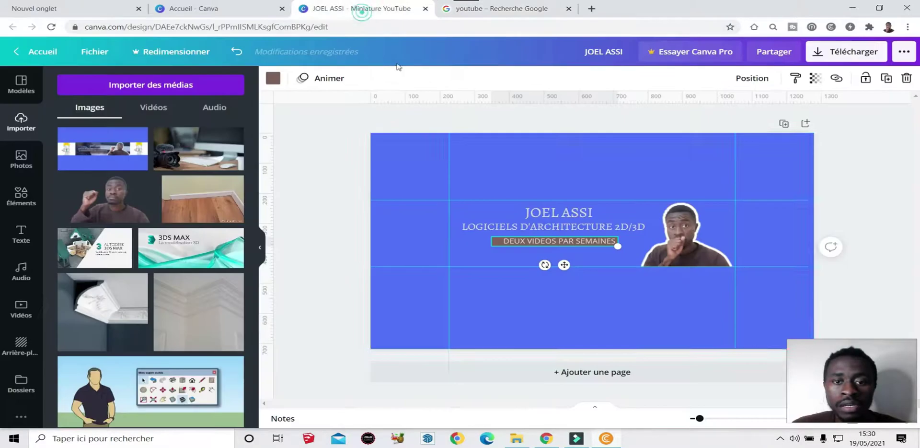
{"action": "left_click", "coordinate": [517, 10]}
{"action": "scroll", "coordinate": [231, 263], "scroll_direction": "down", "scroll_amount": 5}
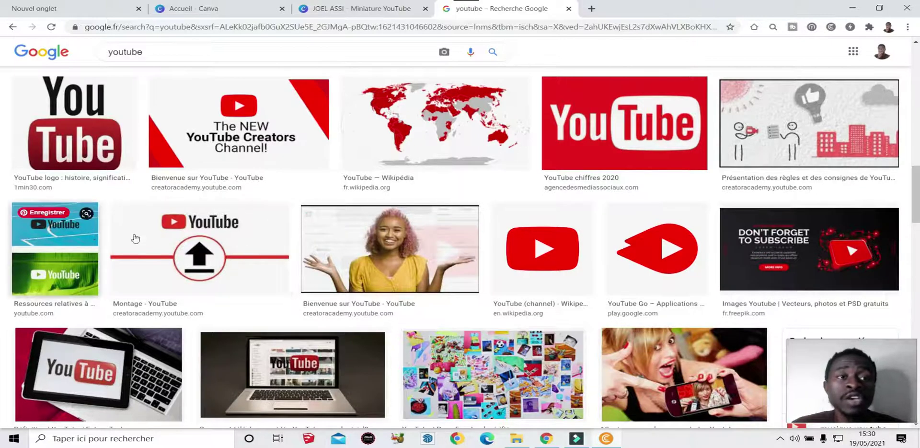
{"action": "left_click", "coordinate": [328, 15]}
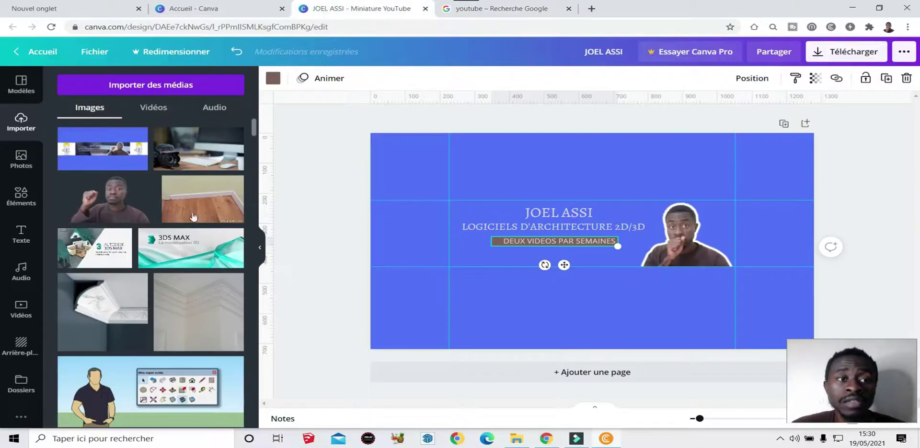
Upload the image 450-800-bootcamp-foundations from the Téléchargements folder on the device
{"action": "left_click", "coordinate": [235, 89]}
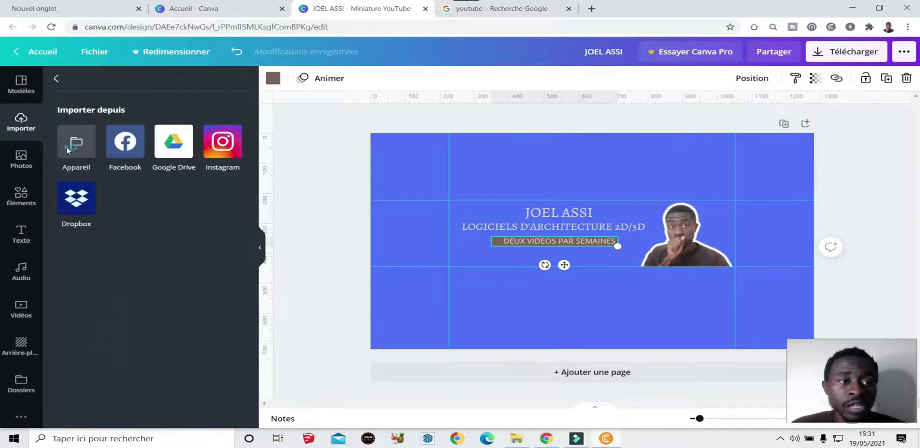
{"action": "left_click", "coordinate": [67, 147]}
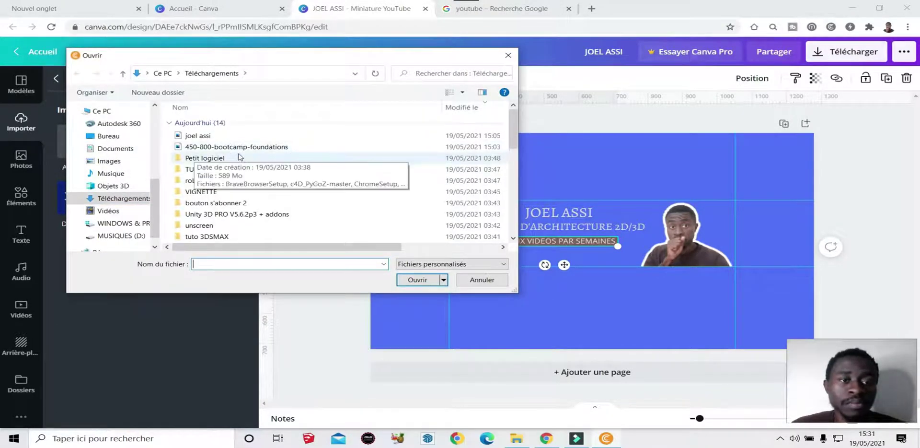
{"action": "left_click", "coordinate": [273, 147]}
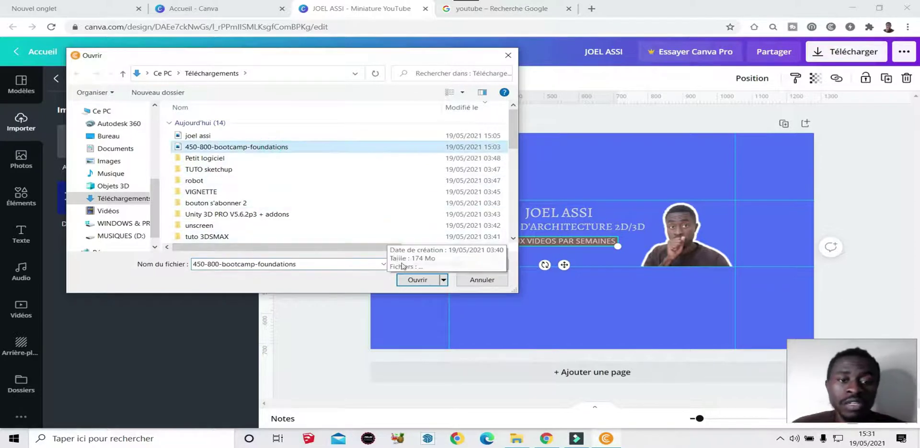
{"action": "left_click", "coordinate": [415, 282]}
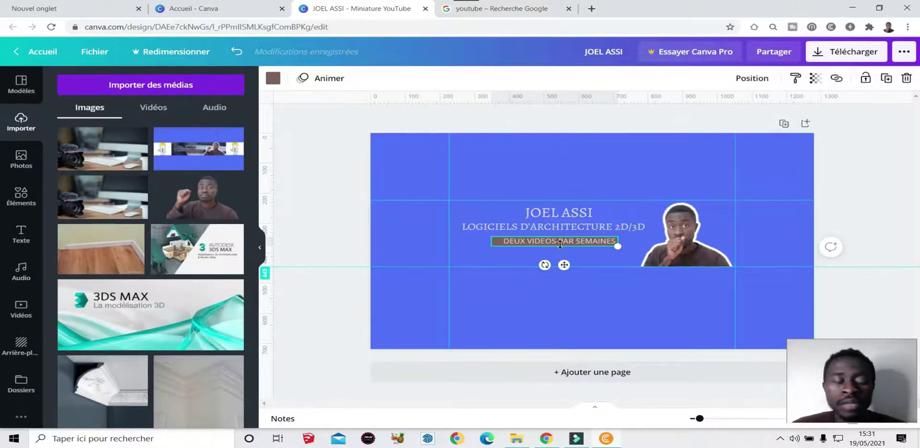
Add the uploaded camera-and-desk photo to the banner and send it behind the portrait and the text
{"action": "left_click", "coordinate": [111, 158]}
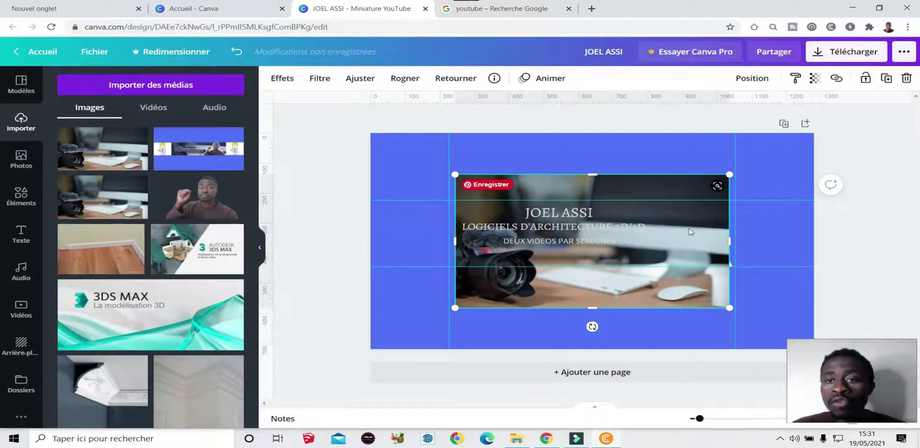
{"action": "left_click", "coordinate": [747, 78]}
{"action": "left_click", "coordinate": [695, 111]}
{"action": "key", "text": "Escape"}
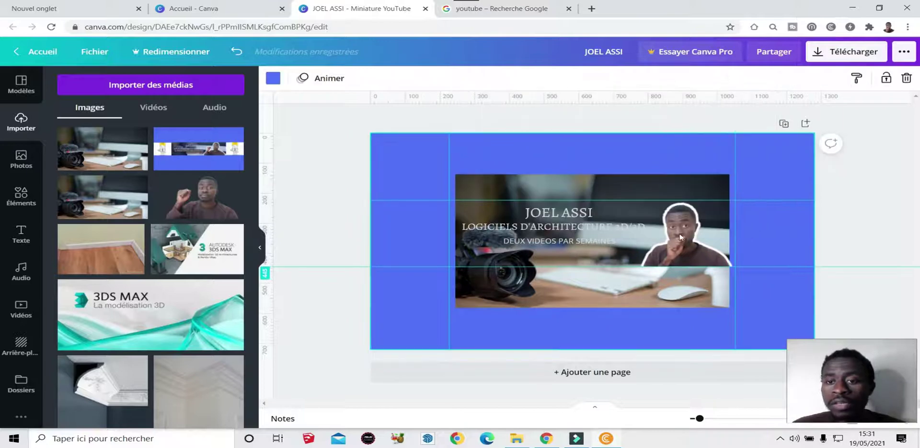
Crop and stretch the camera-and-desk photo to fill the central guide rectangle, and set its transparency to 96
{"action": "left_click", "coordinate": [570, 280]}
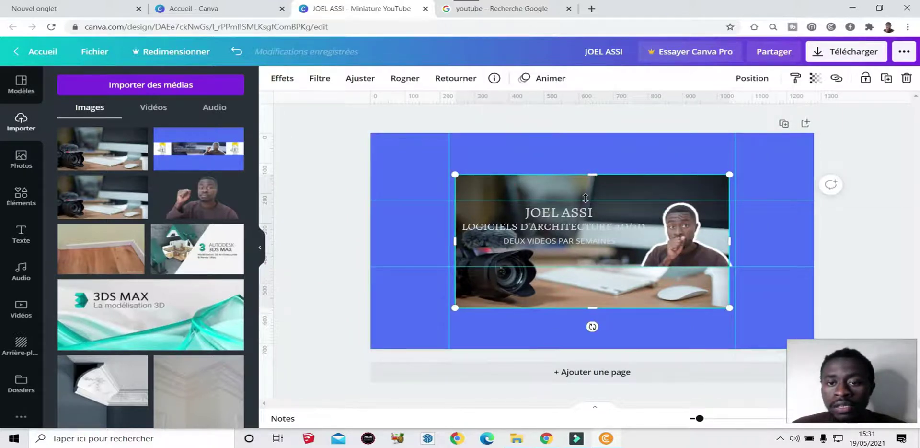
{"action": "left_click_drag", "start_coordinate": [588, 176], "coordinate": [587, 201]}
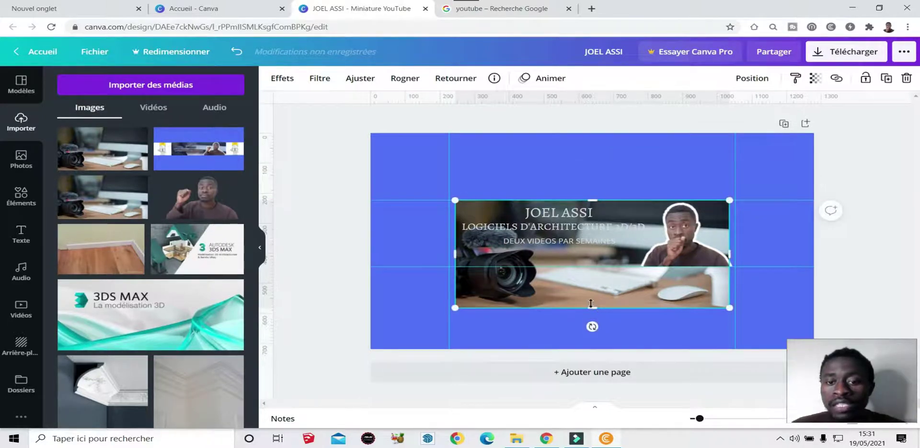
{"action": "left_click_drag", "start_coordinate": [590, 272], "coordinate": [590, 267]}
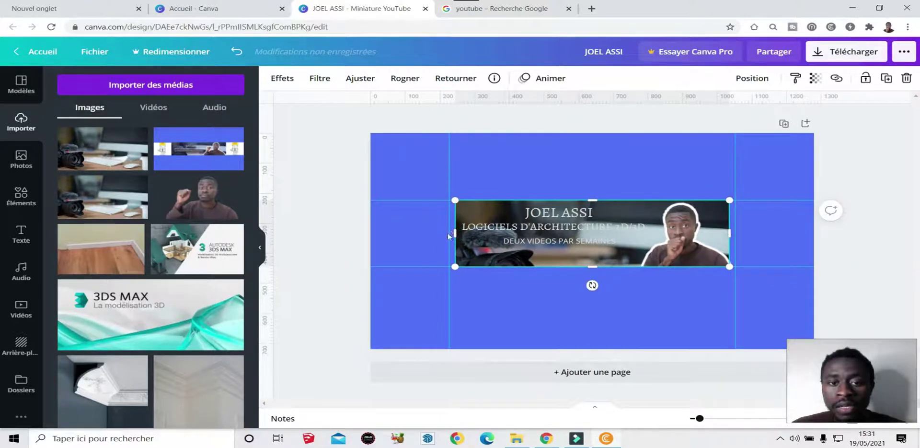
{"action": "left_click_drag", "start_coordinate": [447, 233], "coordinate": [447, 233]}
{"action": "left_click_drag", "start_coordinate": [772, 244], "coordinate": [737, 234]}
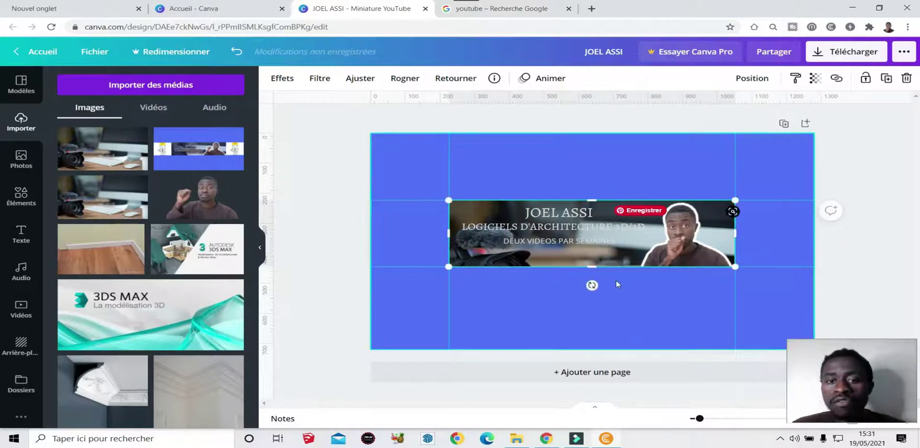
{"action": "left_click", "coordinate": [815, 78]}
{"action": "mouse_move", "coordinate": [778, 113]}
{"action": "left_mouse_down"}
{"action": "mouse_move", "coordinate": [739, 114]}
{"action": "mouse_move", "coordinate": [797, 120]}
{"action": "mouse_move", "coordinate": [752, 114]}
{"action": "mouse_move", "coordinate": [772, 113]}
{"action": "left_mouse_up"}
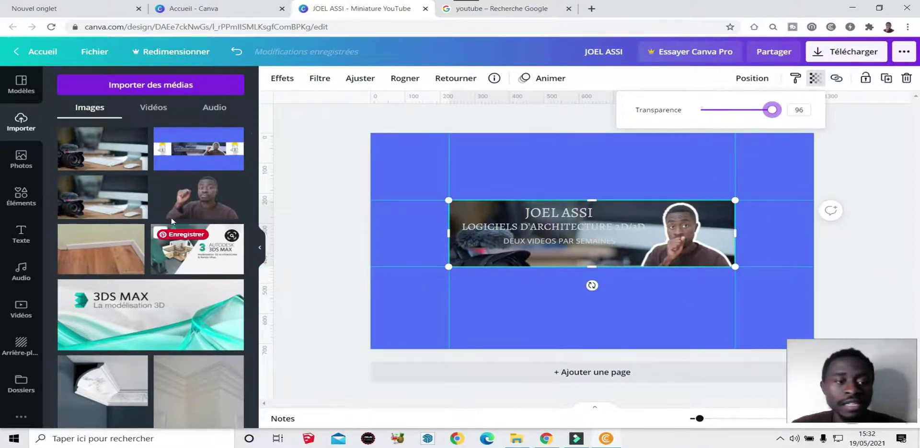
Add the yellow-helmet builder cartoon from the uploads and fit one copy on each side of the central photo between the horizontal guides
{"action": "scroll", "coordinate": [176, 204], "scroll_direction": "down", "scroll_amount": 5}
{"action": "scroll", "coordinate": [177, 203], "scroll_direction": "down", "scroll_amount": 5}
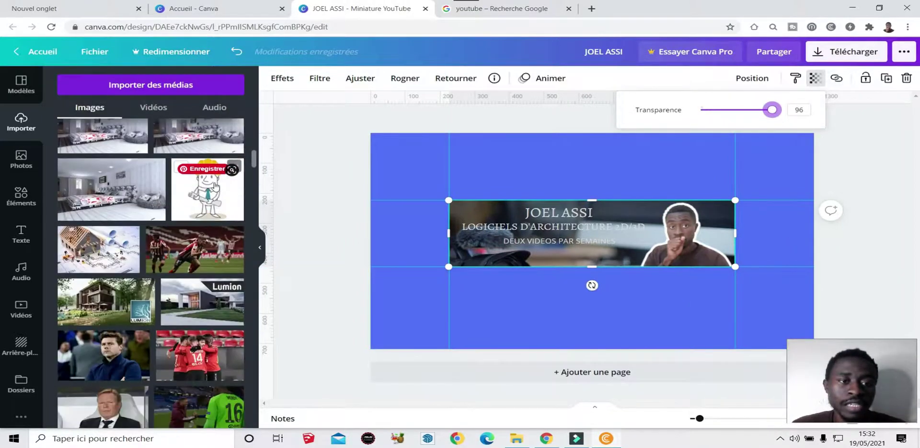
{"action": "left_click", "coordinate": [208, 192]}
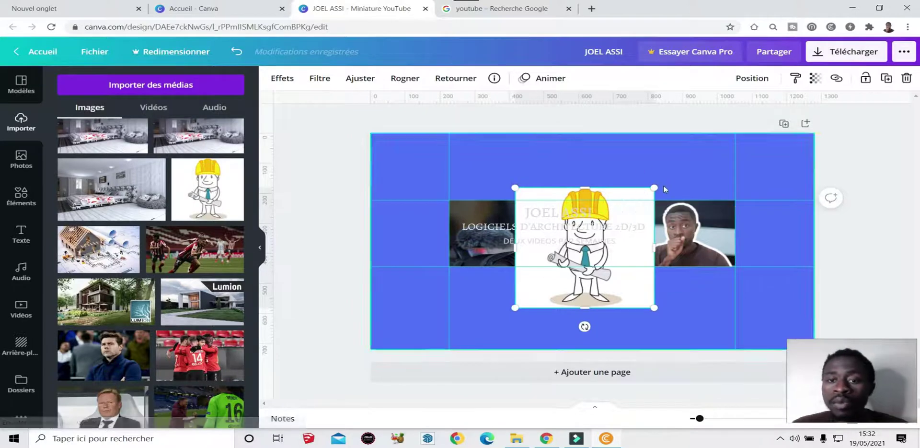
{"action": "left_click_drag", "start_coordinate": [632, 206], "coordinate": [453, 232]}
{"action": "left_click_drag", "start_coordinate": [378, 210], "coordinate": [378, 210]}
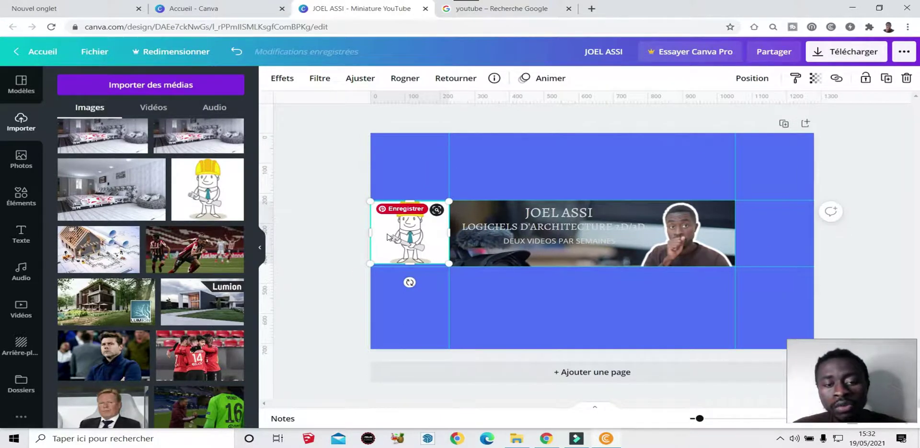
{"action": "left_click_drag", "start_coordinate": [388, 237], "coordinate": [765, 234]}
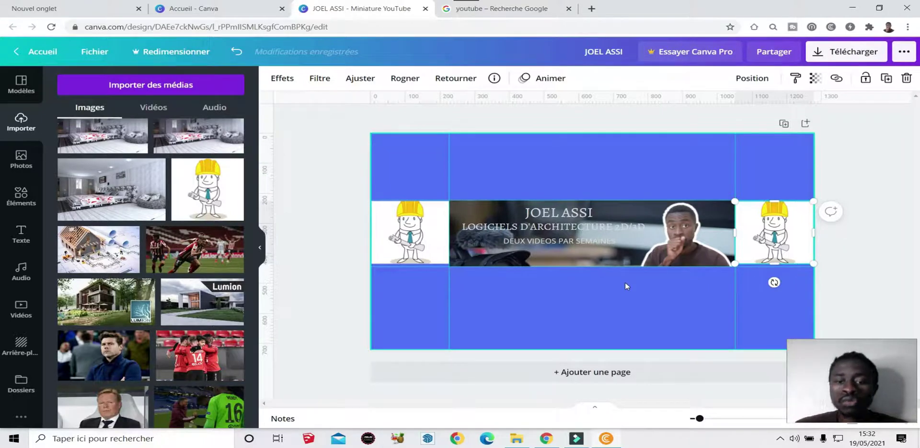
View the current banner on the YouTube channel page and return to the Canva design
{"action": "left_click", "coordinate": [547, 438]}
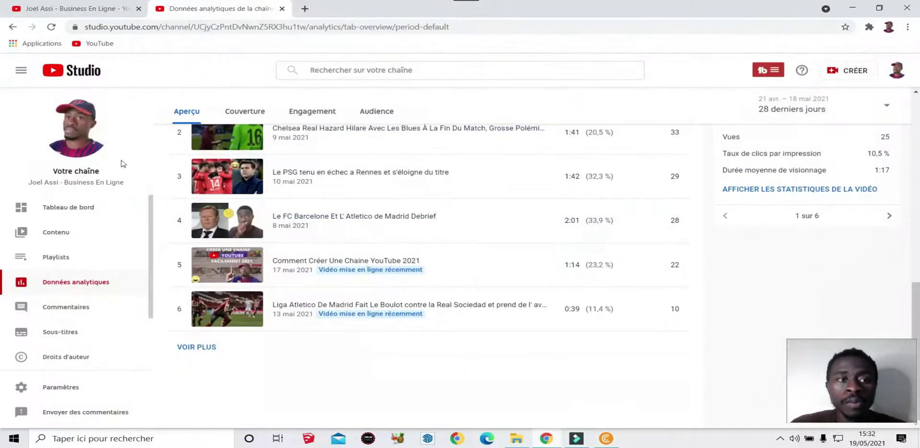
{"action": "left_click", "coordinate": [896, 72]}
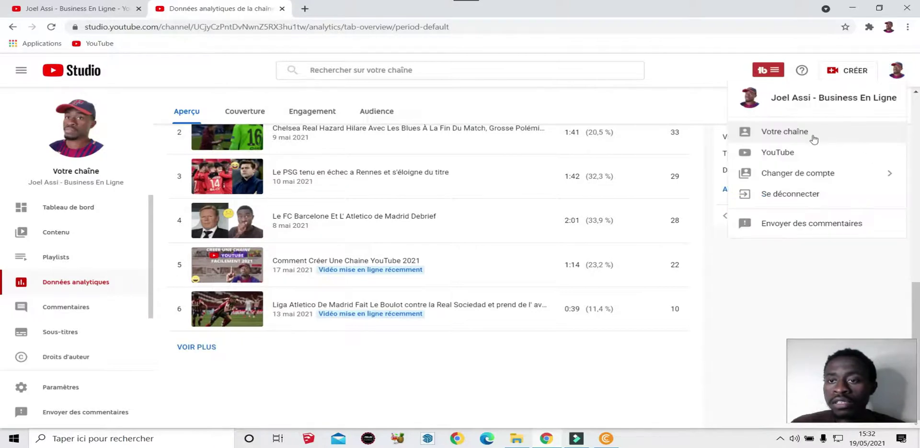
{"action": "left_click", "coordinate": [810, 133]}
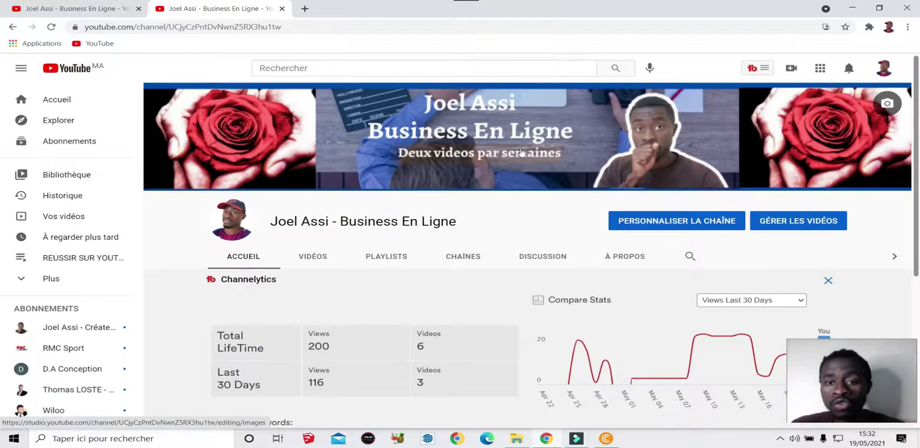
{"action": "left_click", "coordinate": [606, 439]}
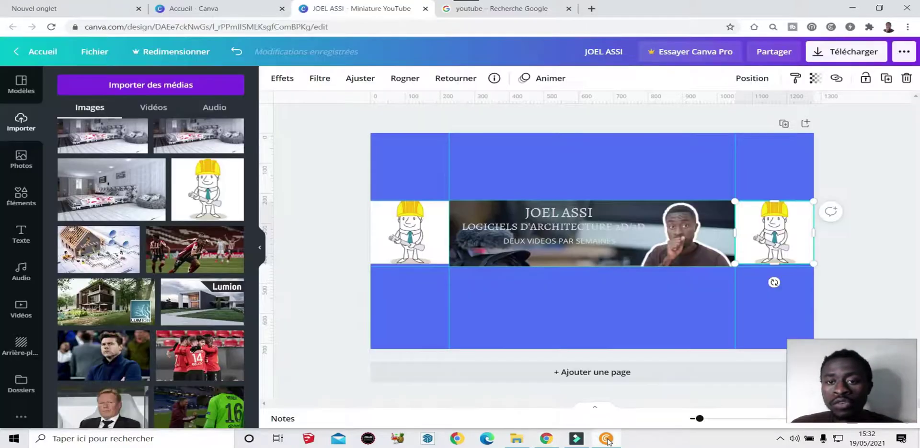
Download the banner design as a PNG file and dismiss the Canva Pro offer
{"action": "left_click", "coordinate": [854, 53]}
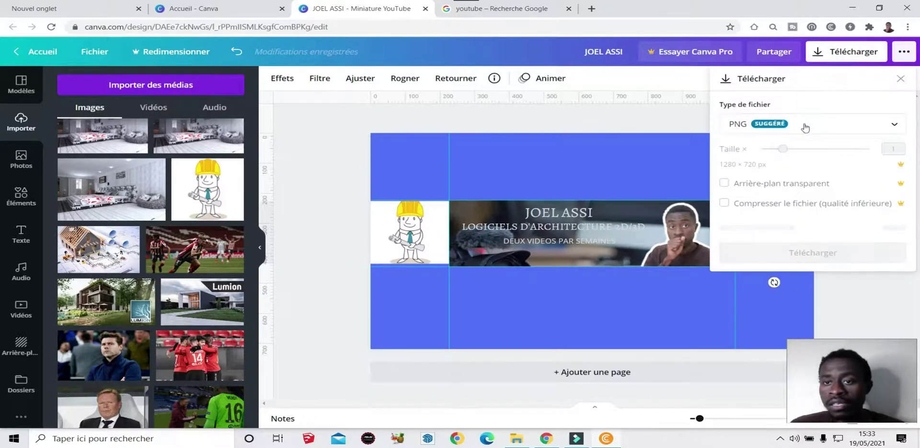
{"action": "left_click", "coordinate": [813, 228]}
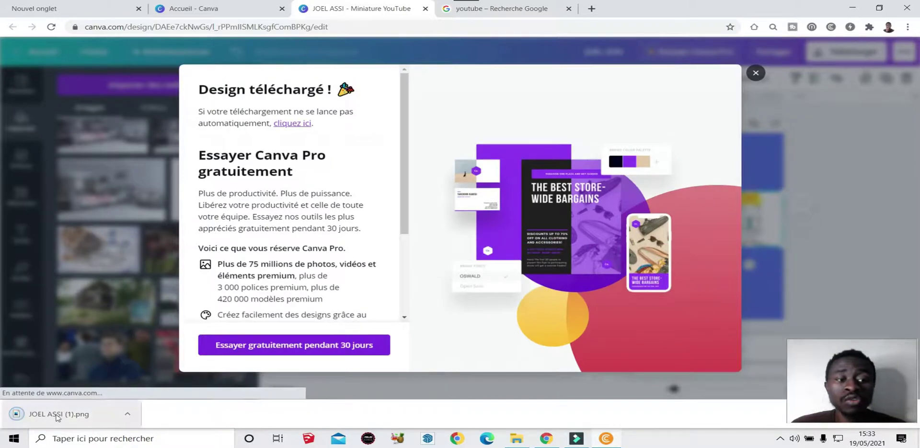
{"action": "left_click", "coordinate": [756, 73]}
Switch to the YouTube channel page and open the Branding settings of its customization
{"action": "left_click", "coordinate": [547, 438]}
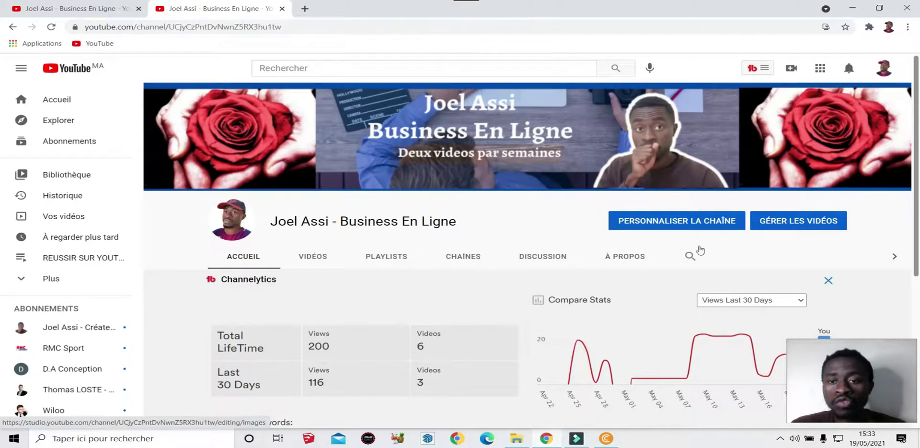
{"action": "left_click", "coordinate": [687, 229]}
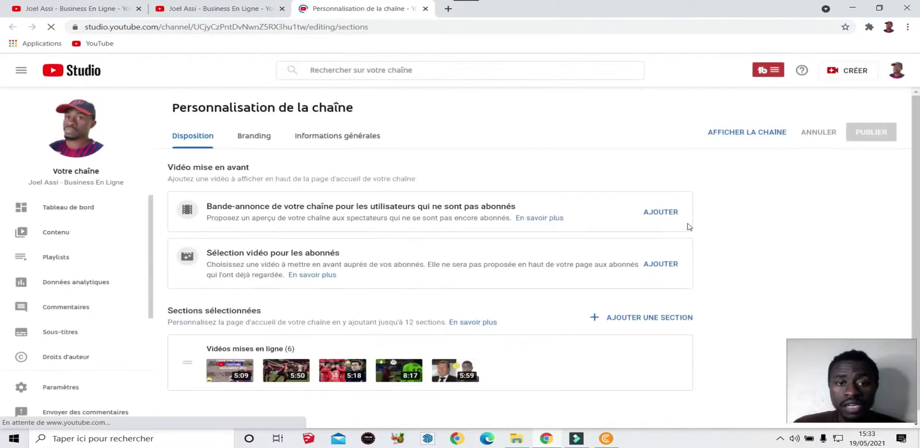
{"action": "left_click", "coordinate": [266, 142]}
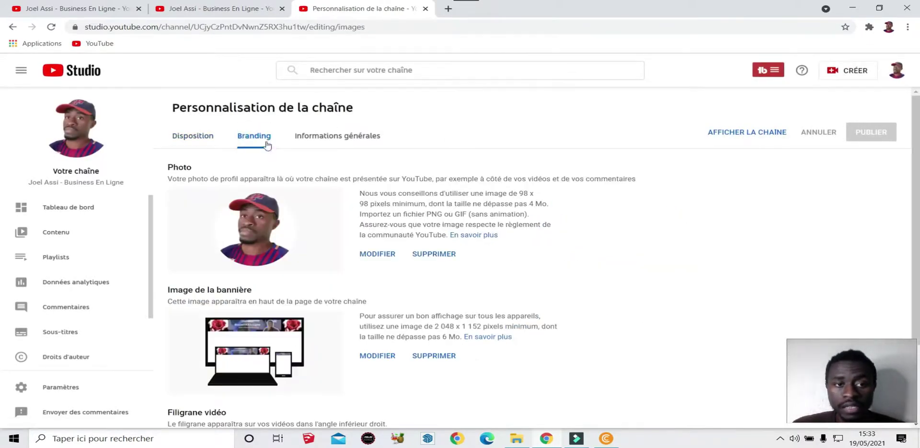
Try to replace the channel's banner image with the newly downloaded banner PNG
{"action": "left_click", "coordinate": [384, 360]}
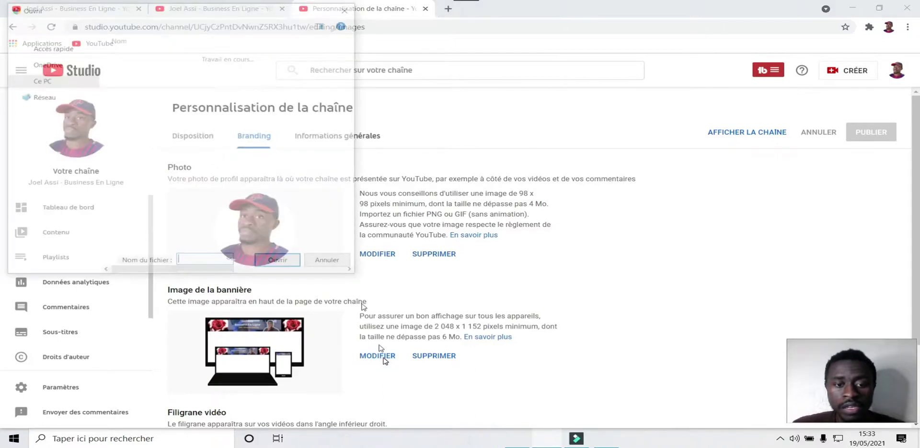
{"action": "left_click", "coordinate": [603, 439]}
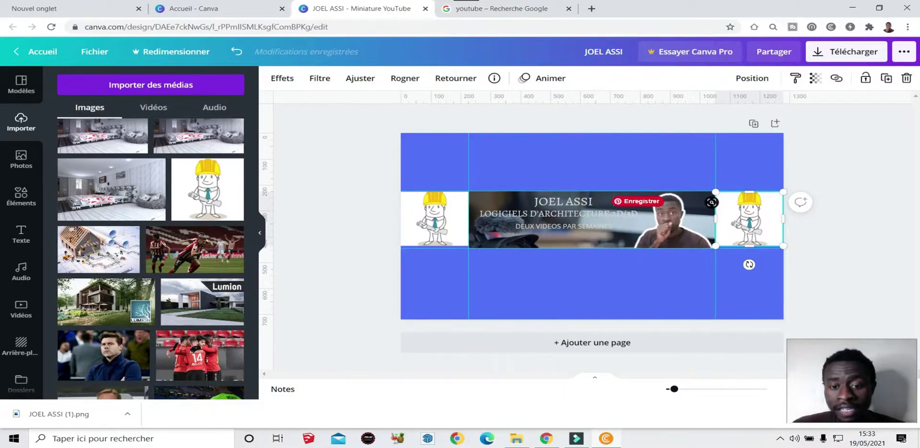
{"action": "left_click", "coordinate": [543, 442]}
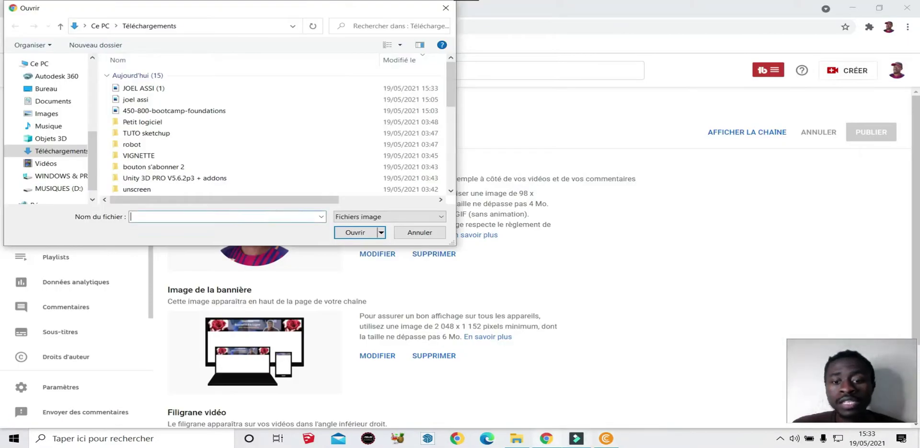
{"action": "left_click", "coordinate": [594, 441]}
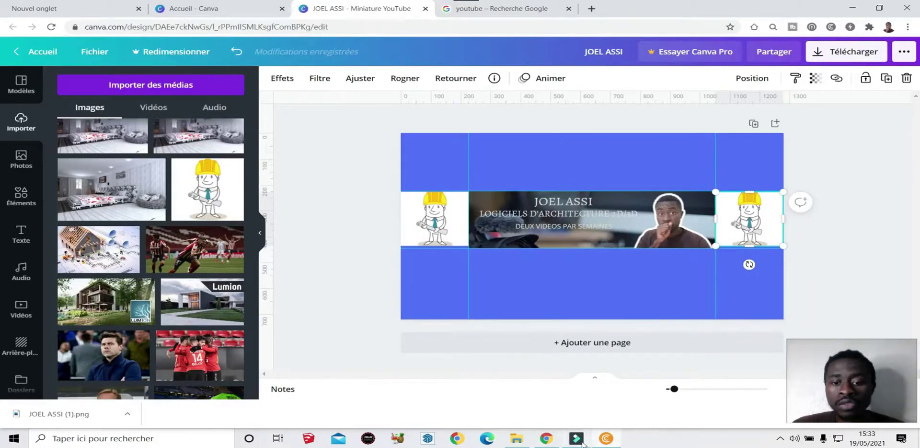
{"action": "left_click", "coordinate": [549, 441]}
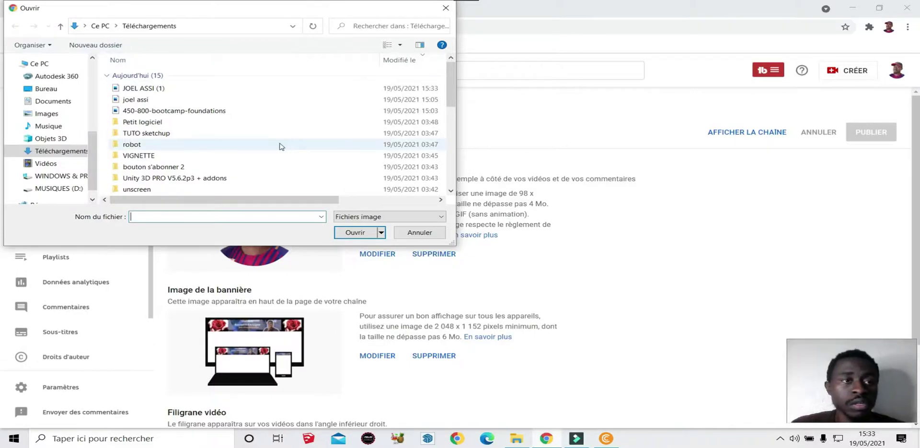
{"action": "left_click", "coordinate": [165, 89]}
{"action": "left_click", "coordinate": [344, 235]}
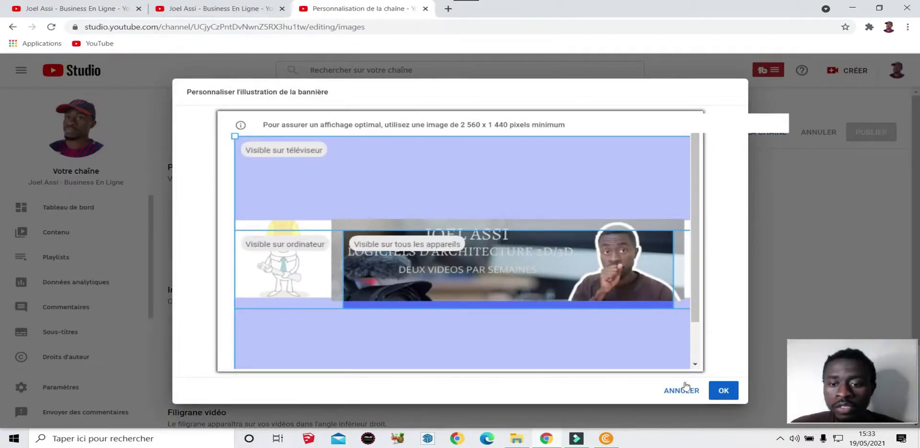
{"action": "left_click", "coordinate": [685, 386]}
Discard the banner preview and load the earlier banner image from the downloads folder, modified 19/05/2021 15:05, as the channel's banner image
{"action": "left_click", "coordinate": [389, 356]}
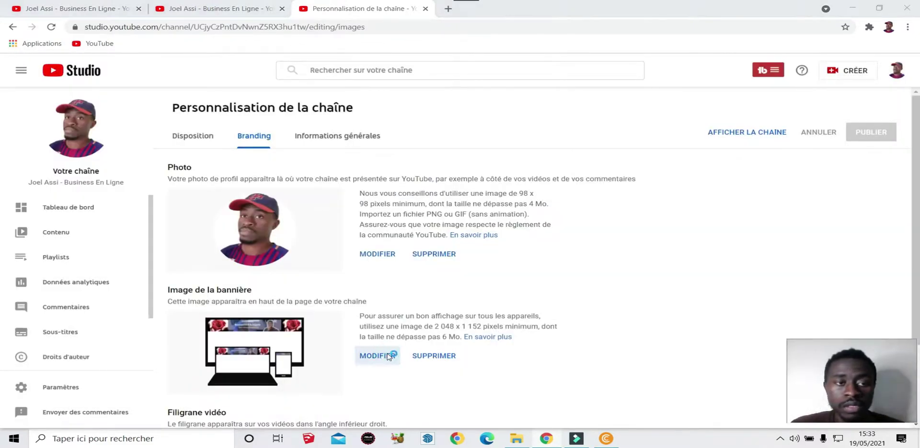
{"action": "left_click", "coordinate": [143, 100]}
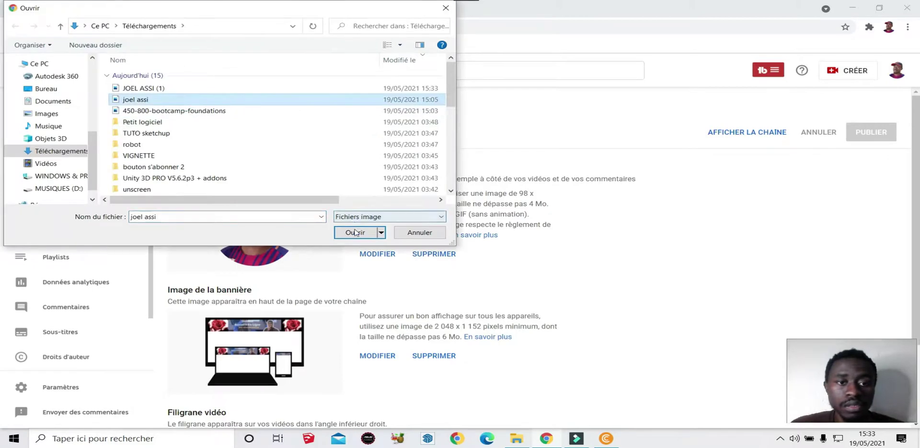
{"action": "left_click", "coordinate": [355, 231]}
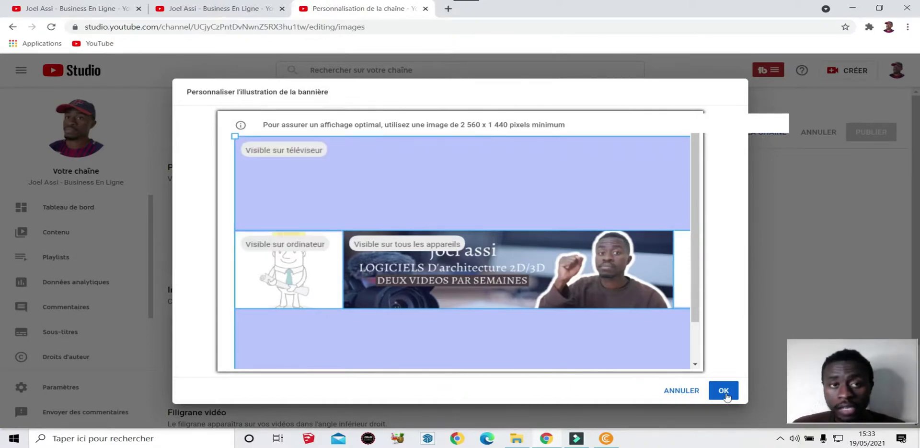
Compare the current banner on the YouTube channel page with the new banner's preview in the channel customization
{"action": "left_click", "coordinate": [102, 8]}
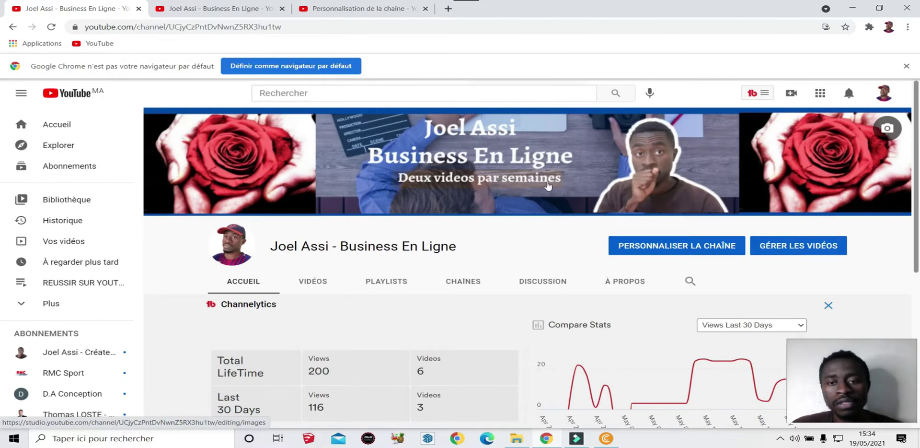
{"action": "left_click", "coordinate": [365, 10]}
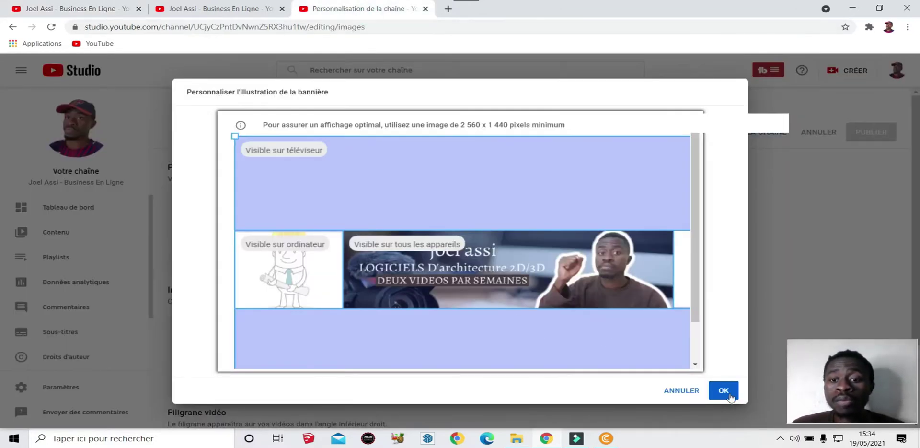
{"action": "left_click", "coordinate": [77, 8]}
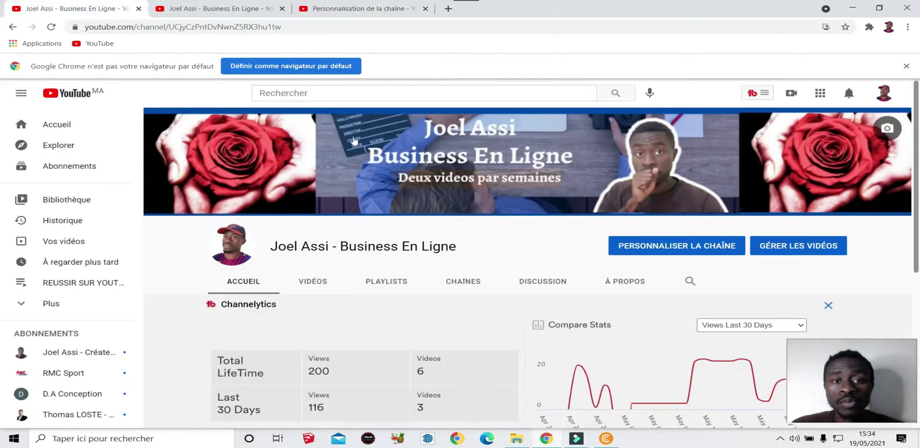
{"action": "left_click", "coordinate": [803, 177]}
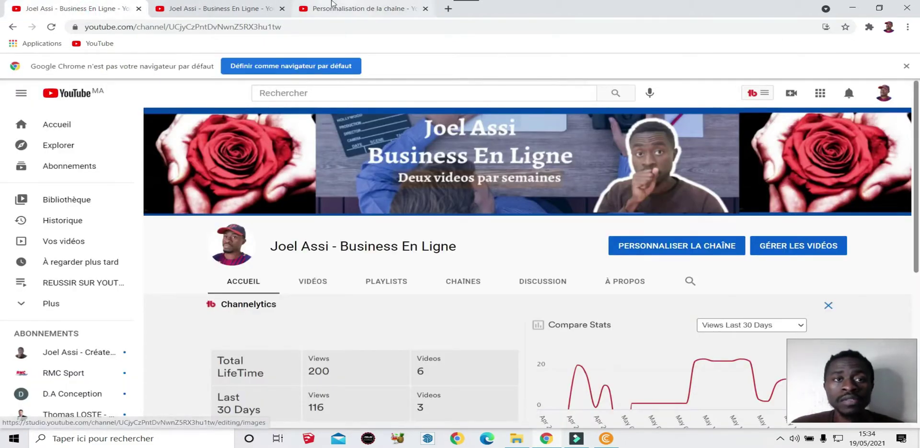